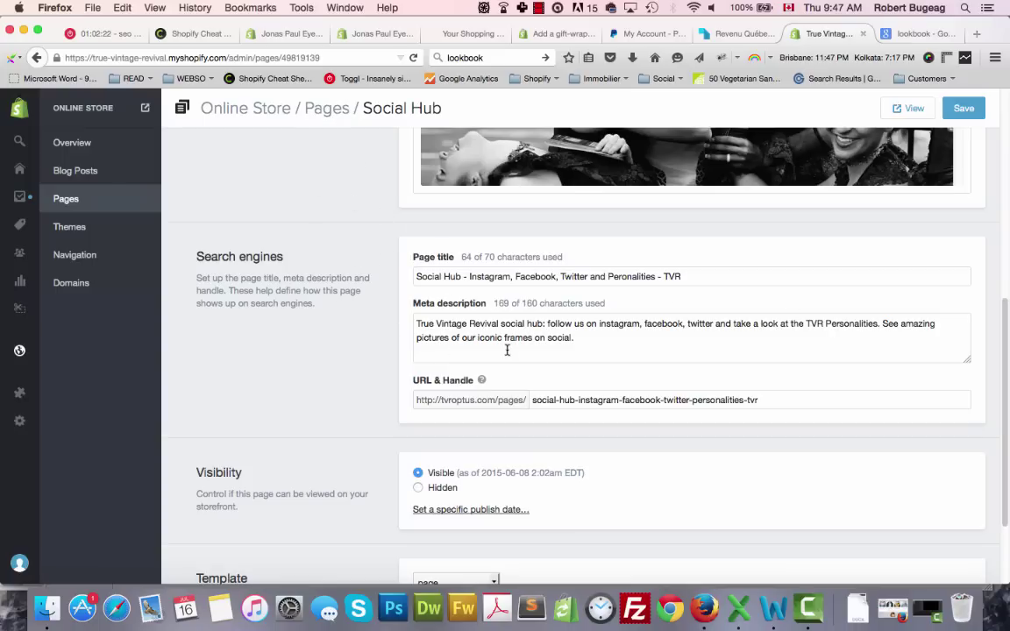
Scroll through the Social Hub page and select its existing page title
{"action": "scroll", "coordinate": [363, 396], "scroll_direction": "up", "scroll_amount": 5}
{"action": "scroll", "coordinate": [375, 375], "scroll_direction": "up", "scroll_amount": 2}
{"action": "scroll", "coordinate": [340, 422], "scroll_direction": "down", "scroll_amount": 4}
{"action": "scroll", "coordinate": [338, 412], "scroll_direction": "up", "scroll_amount": 3}
{"action": "scroll", "coordinate": [713, 324], "scroll_direction": "down", "scroll_amount": 10}
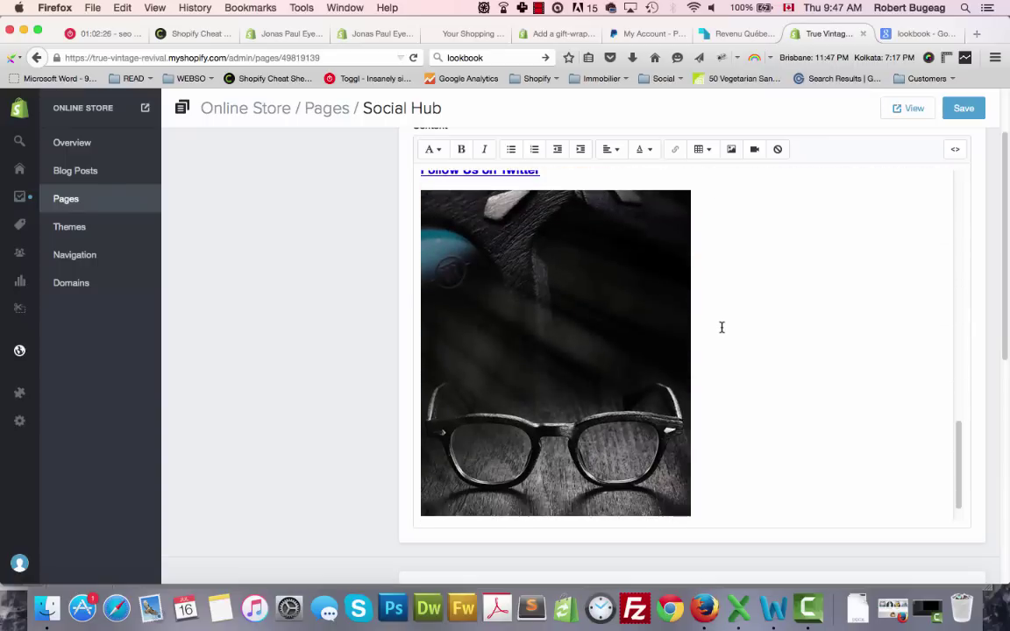
{"action": "scroll", "coordinate": [611, 347], "scroll_direction": "up", "scroll_amount": 10}
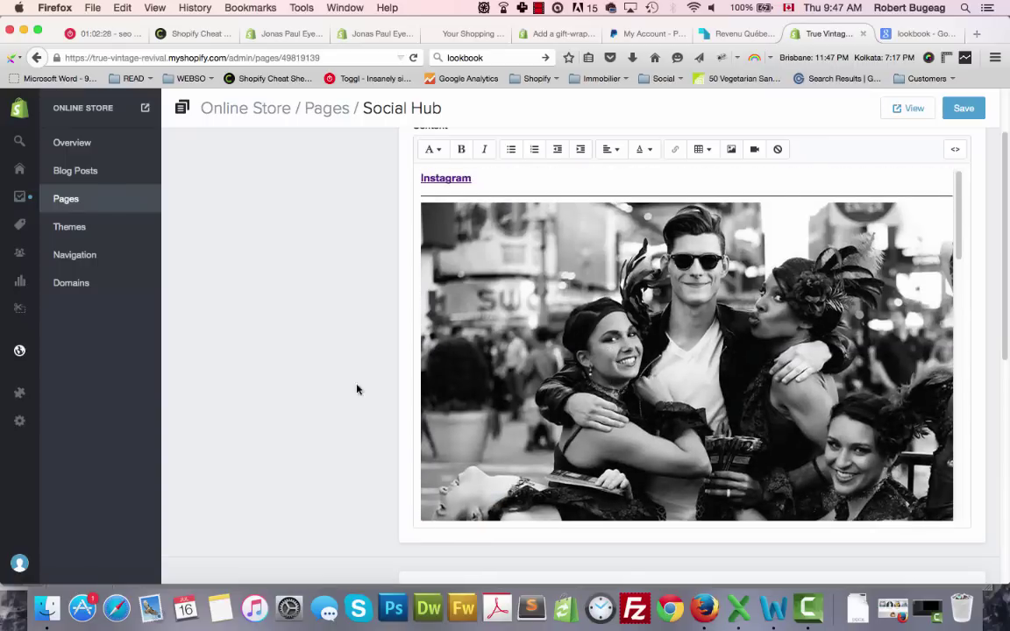
{"action": "scroll", "coordinate": [347, 386], "scroll_direction": "down", "scroll_amount": 10}
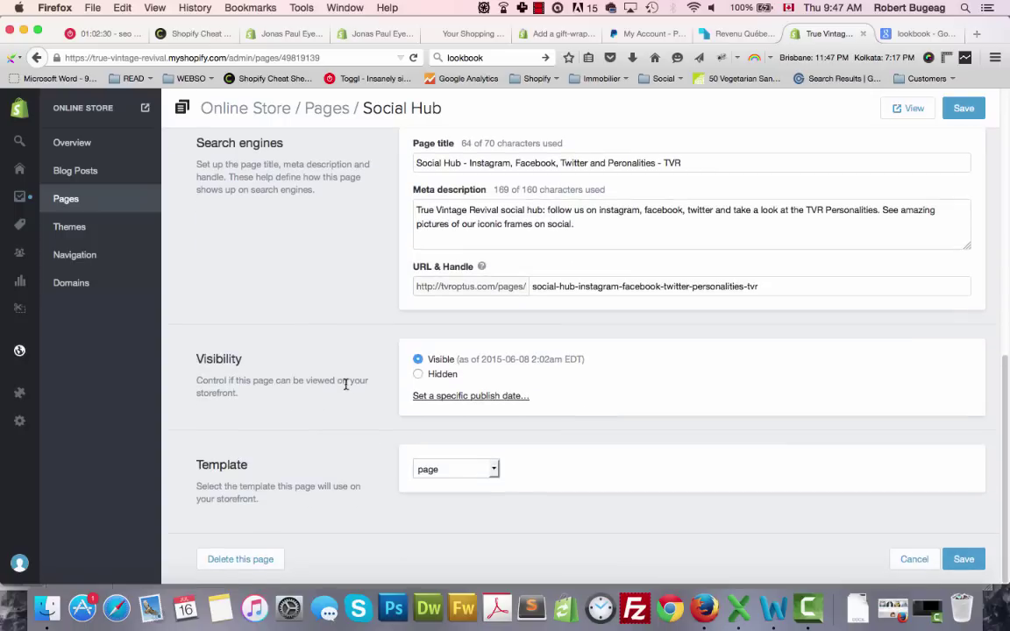
{"action": "scroll", "coordinate": [355, 381], "scroll_direction": "up", "scroll_amount": 2}
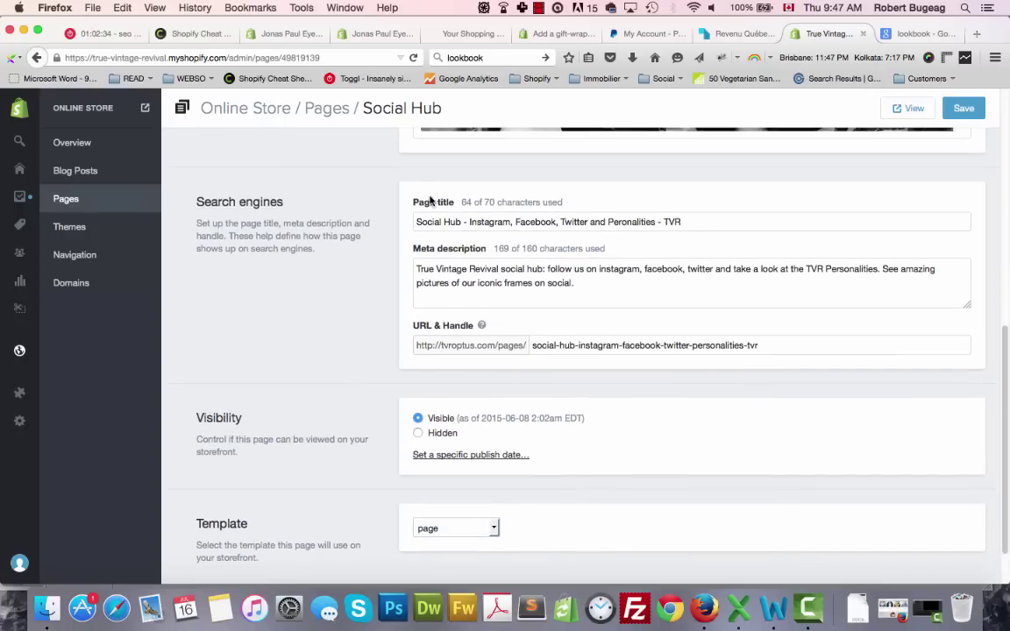
{"action": "left_click", "coordinate": [689, 220]}
{"action": "left_click_drag", "start_coordinate": [684, 222], "coordinate": [367, 195]}
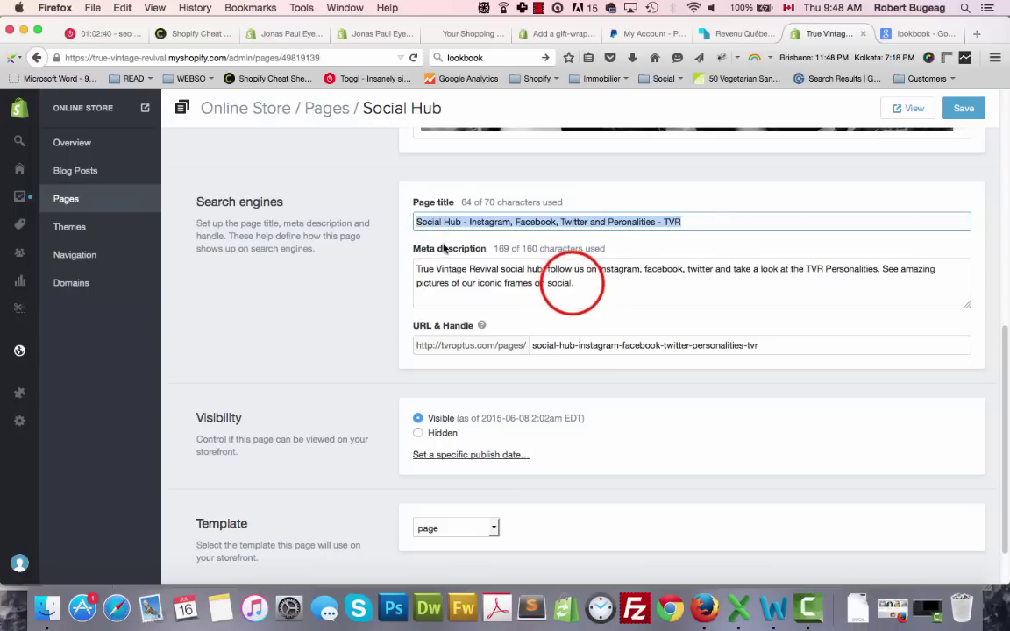
Inspect the Social Hub meta description and URL handle, leaving both unchanged
{"action": "left_click", "coordinate": [601, 282]}
{"action": "key", "text": "super+a"}
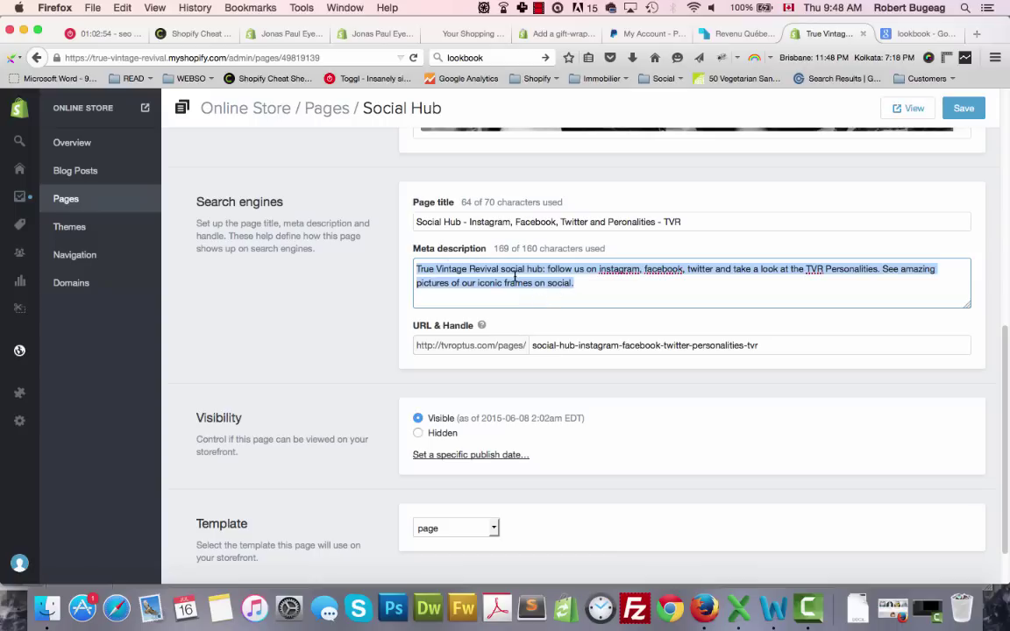
{"action": "left_click", "coordinate": [581, 282]}
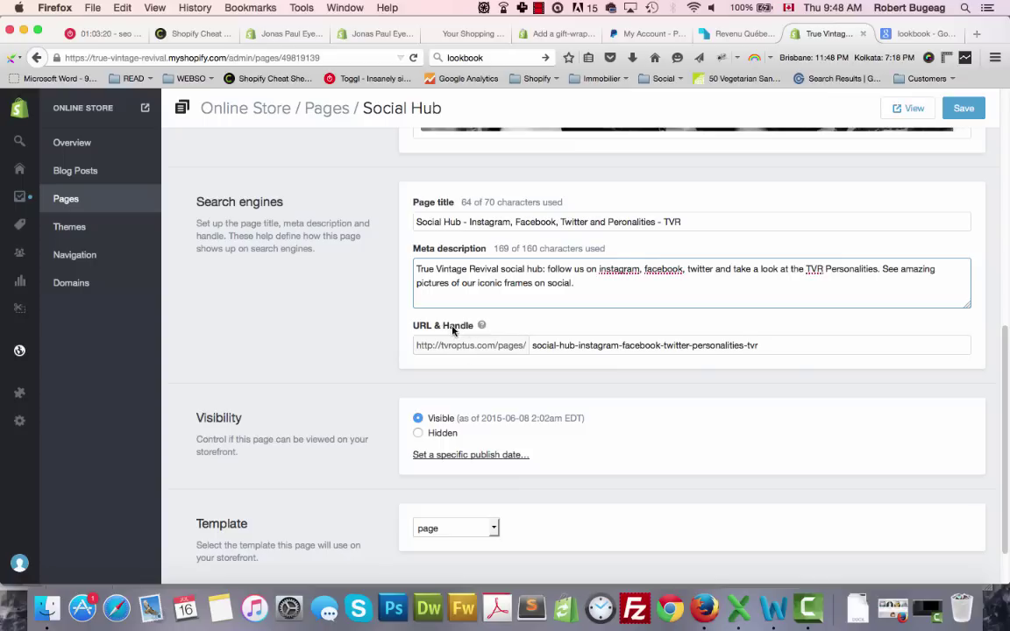
{"action": "left_click", "coordinate": [765, 344]}
{"action": "left_click_drag", "start_coordinate": [765, 345], "coordinate": [528, 344]}
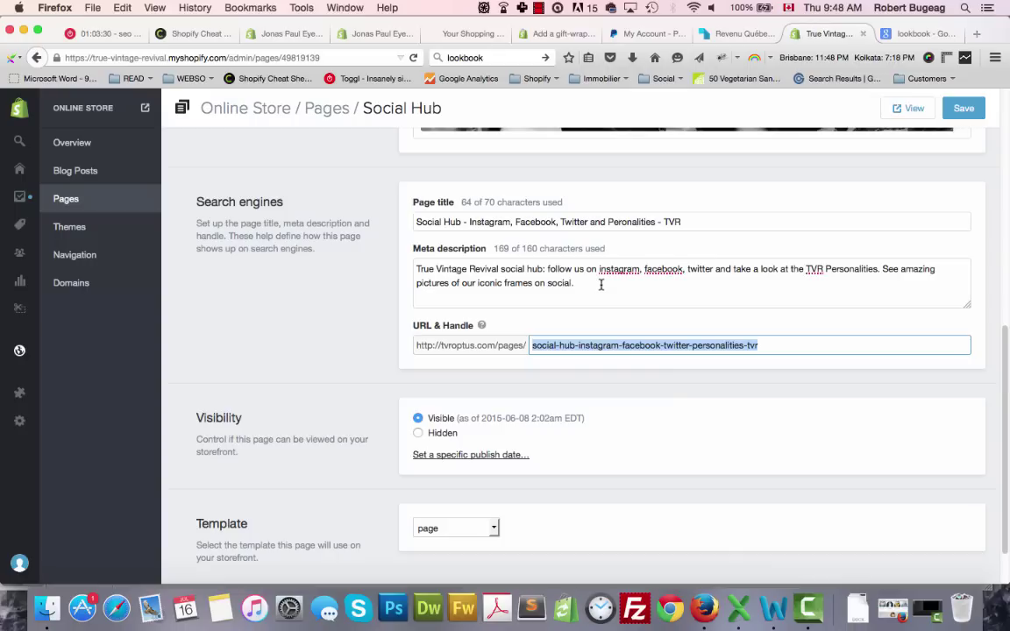
{"action": "left_click", "coordinate": [790, 344]}
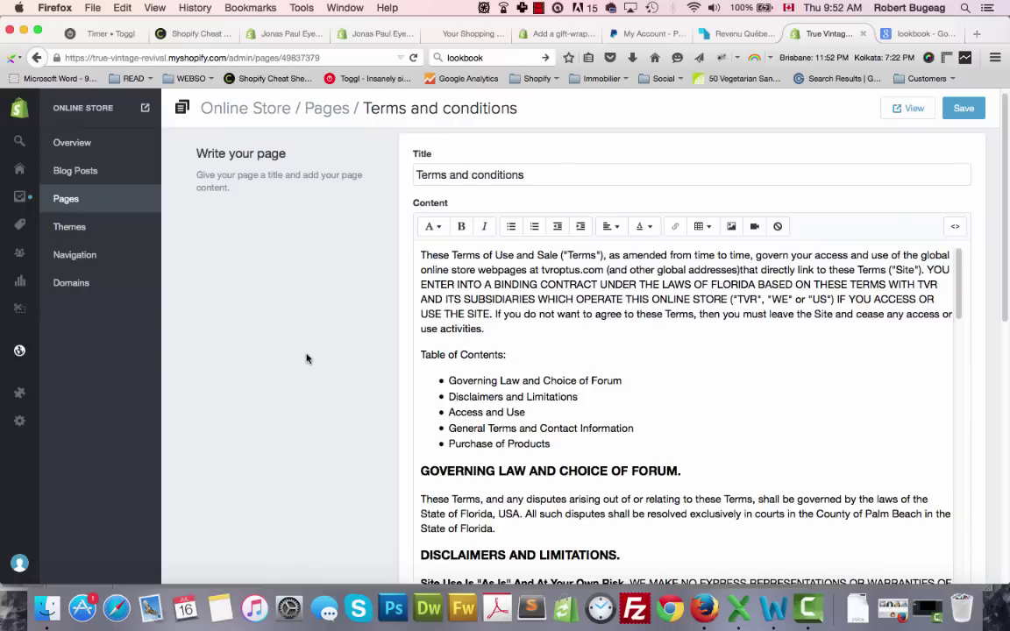
Scroll to the Terms and conditions Search engines section and set its page title to 'Terms and conditions'
{"action": "scroll", "coordinate": [614, 395], "scroll_direction": "down", "scroll_amount": 5}
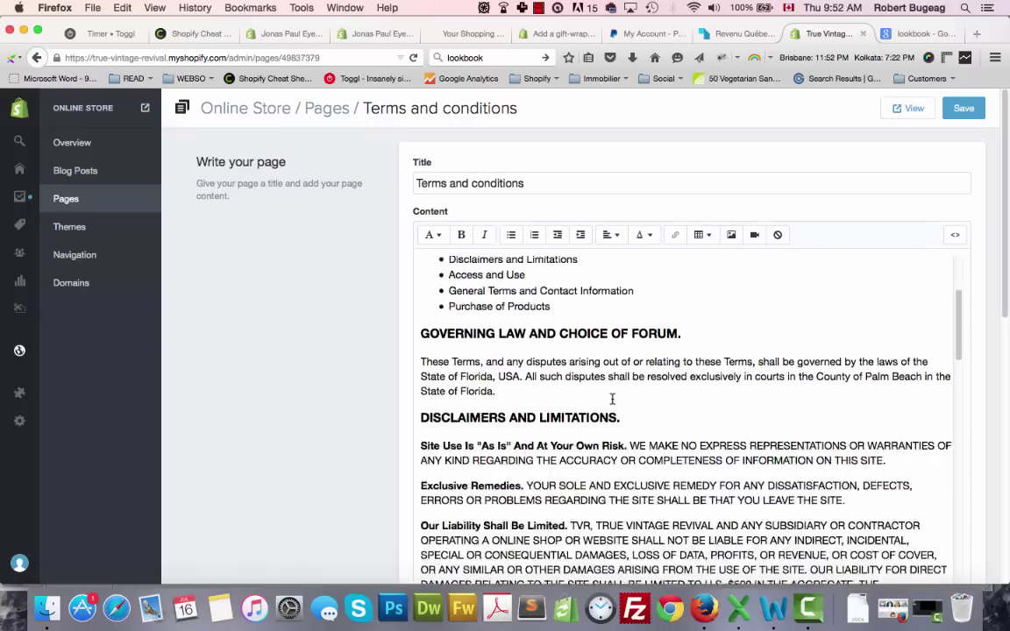
{"action": "scroll", "coordinate": [612, 398], "scroll_direction": "down", "scroll_amount": 15}
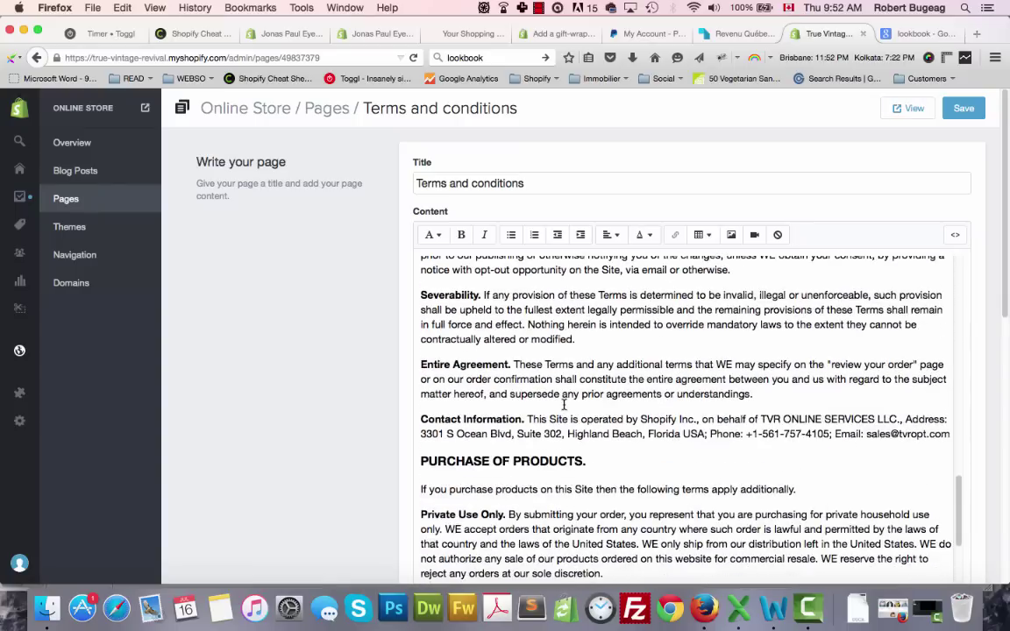
{"action": "scroll", "coordinate": [563, 404], "scroll_direction": "down", "scroll_amount": 15}
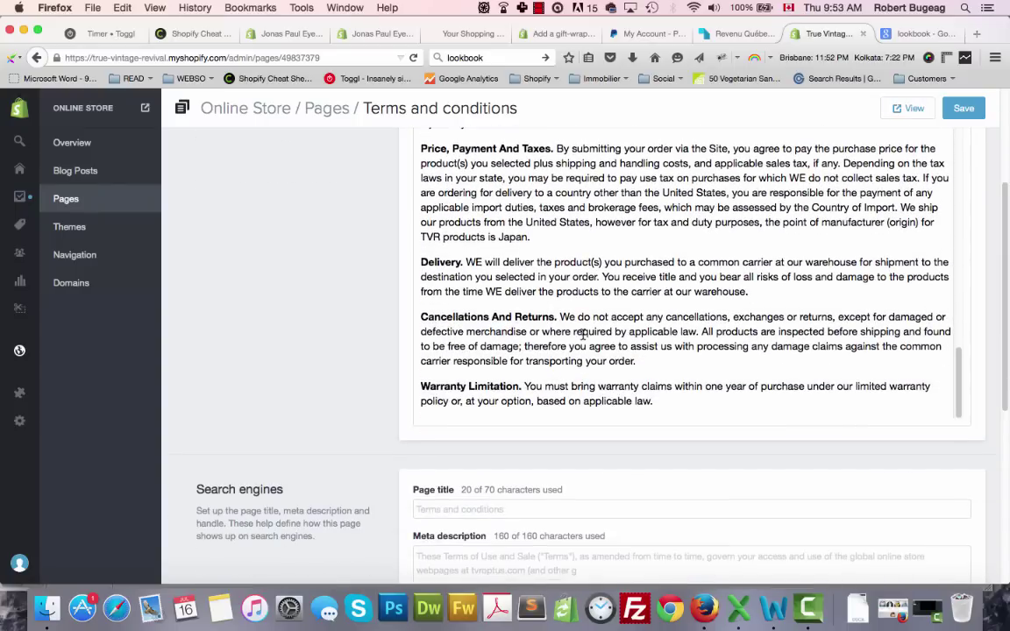
{"action": "scroll", "coordinate": [582, 334], "scroll_direction": "up", "scroll_amount": 6}
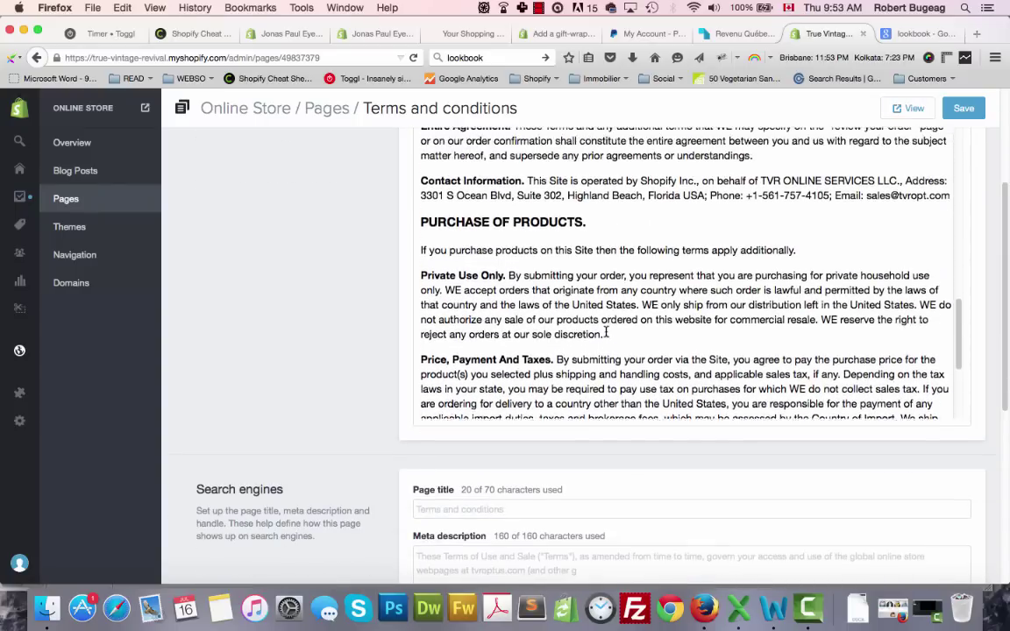
{"action": "scroll", "coordinate": [605, 332], "scroll_direction": "up", "scroll_amount": 8}
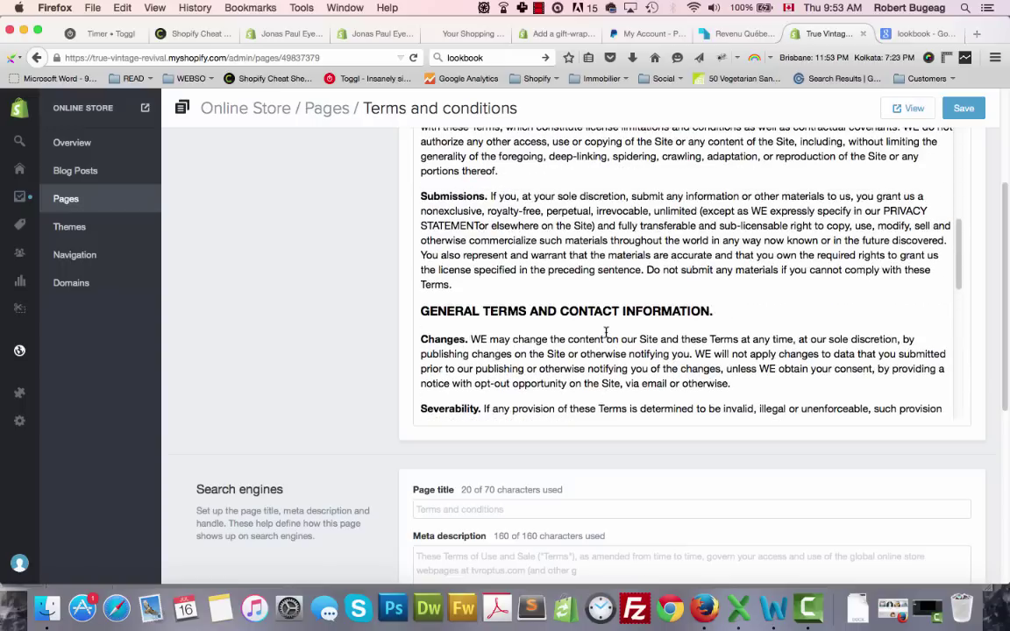
{"action": "scroll", "coordinate": [605, 332], "scroll_direction": "up", "scroll_amount": 6}
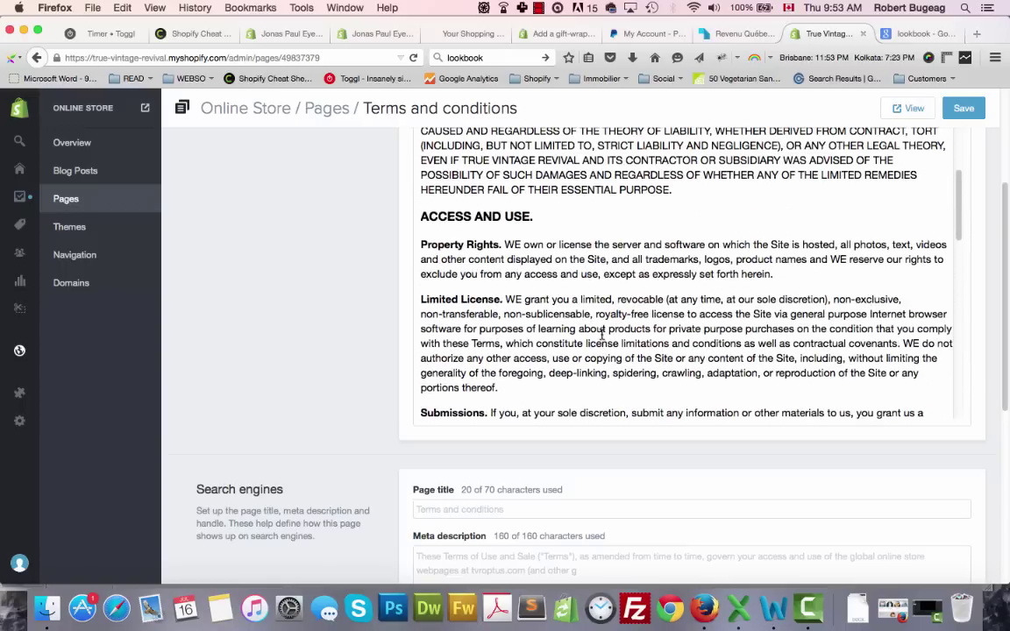
{"action": "scroll", "coordinate": [602, 333], "scroll_direction": "up", "scroll_amount": 2}
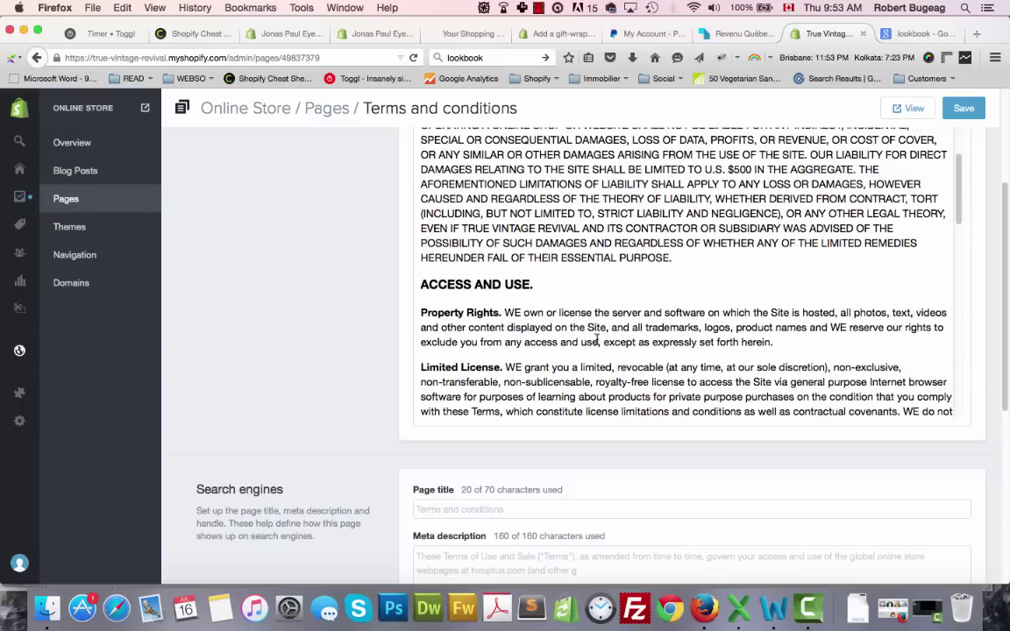
{"action": "scroll", "coordinate": [596, 340], "scroll_direction": "up", "scroll_amount": 8}
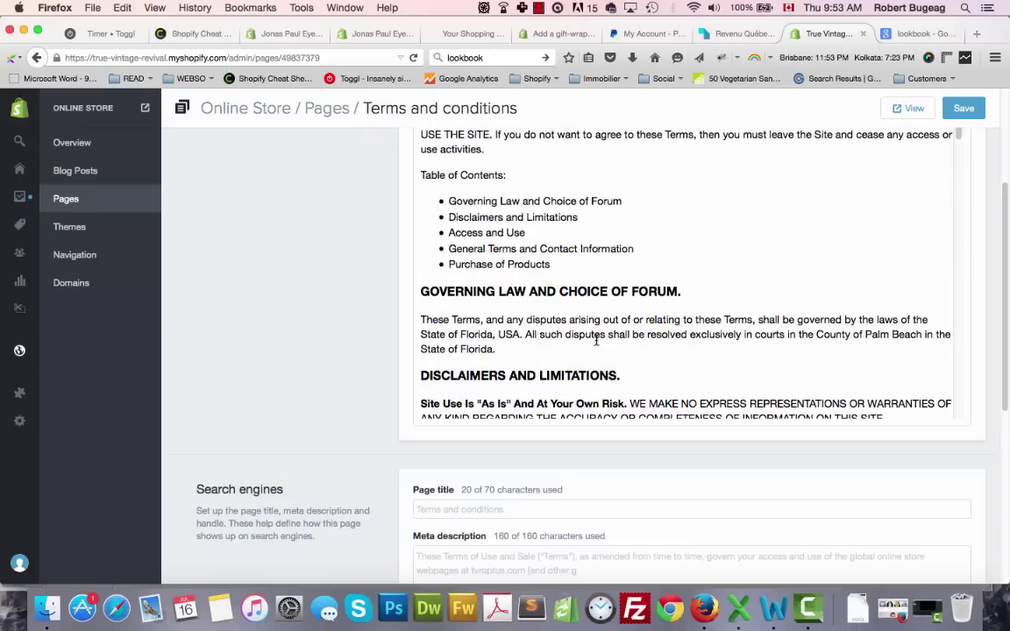
{"action": "scroll", "coordinate": [349, 385], "scroll_direction": "up", "scroll_amount": 5}
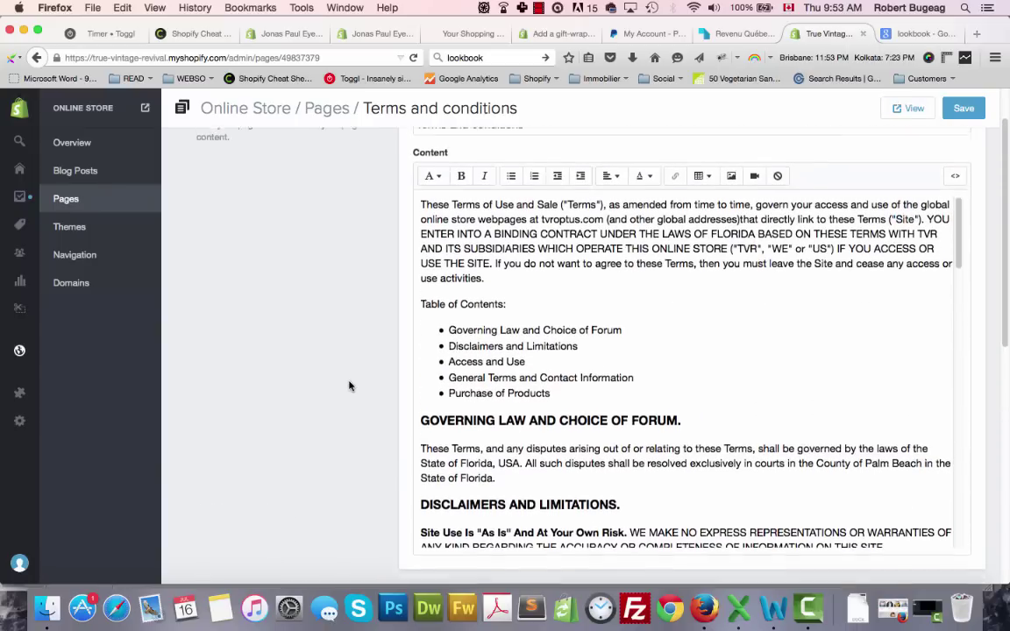
{"action": "scroll", "coordinate": [349, 386], "scroll_direction": "down", "scroll_amount": 5}
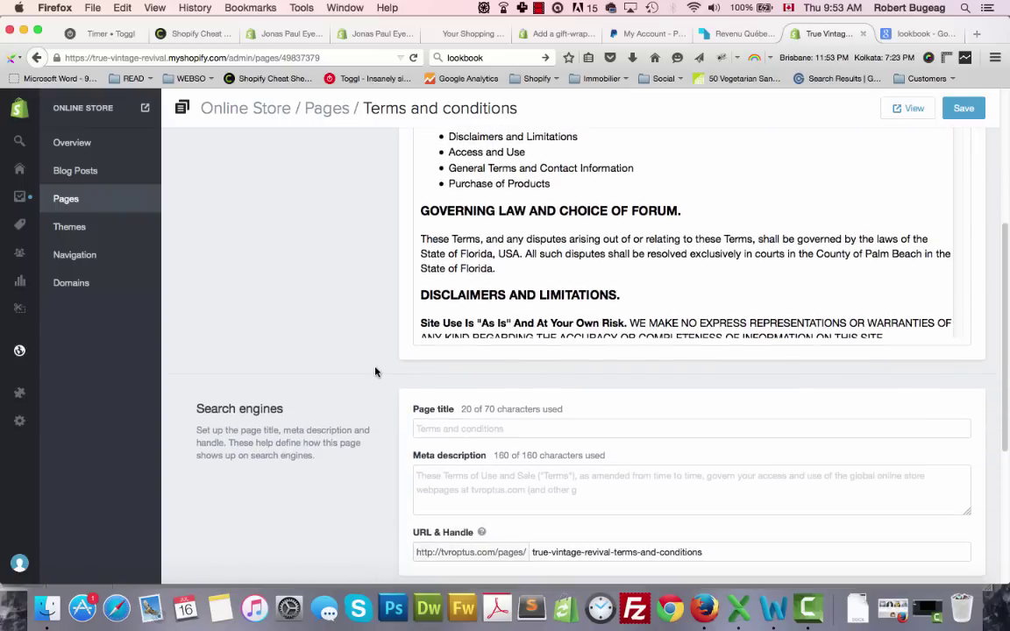
{"action": "scroll", "coordinate": [356, 359], "scroll_direction": "down", "scroll_amount": 3}
{"action": "left_click", "coordinate": [440, 302]}
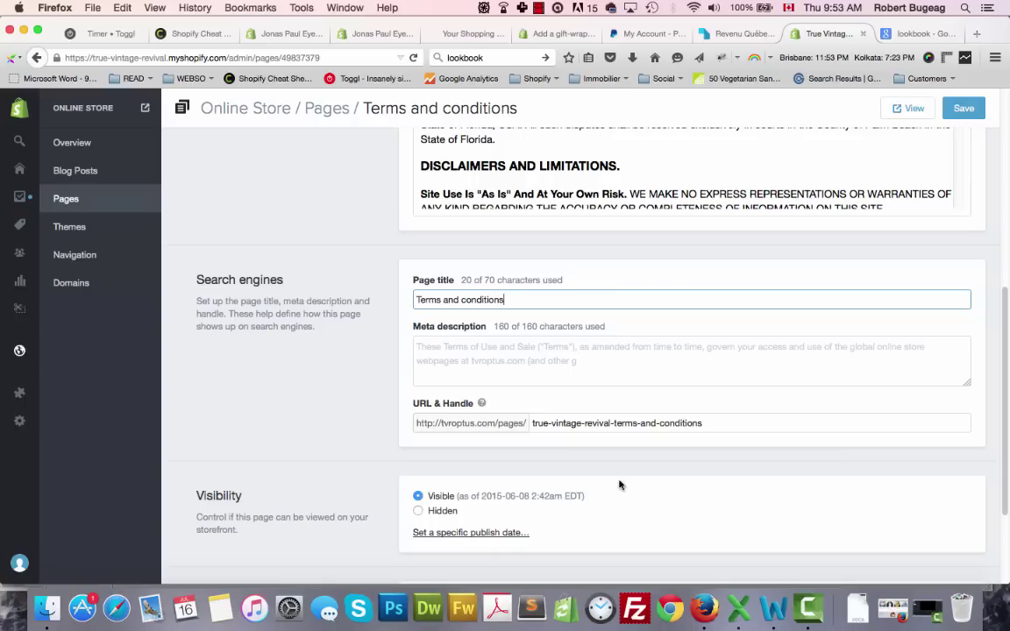
{"action": "left_click_drag", "start_coordinate": [480, 422], "coordinate": [515, 303]}
{"action": "left_click", "coordinate": [515, 303]}
Copy 'True Vintage Revival' from cell B3 of Excel's Keywords sheet and return to Shopify
{"action": "left_click", "coordinate": [738, 609]}
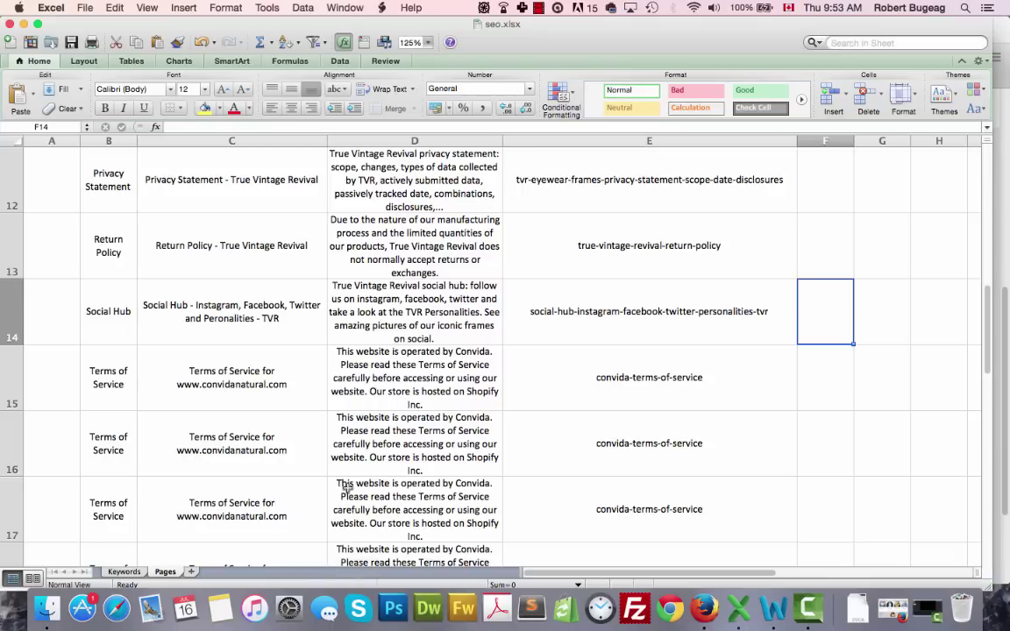
{"action": "left_click", "coordinate": [123, 572]}
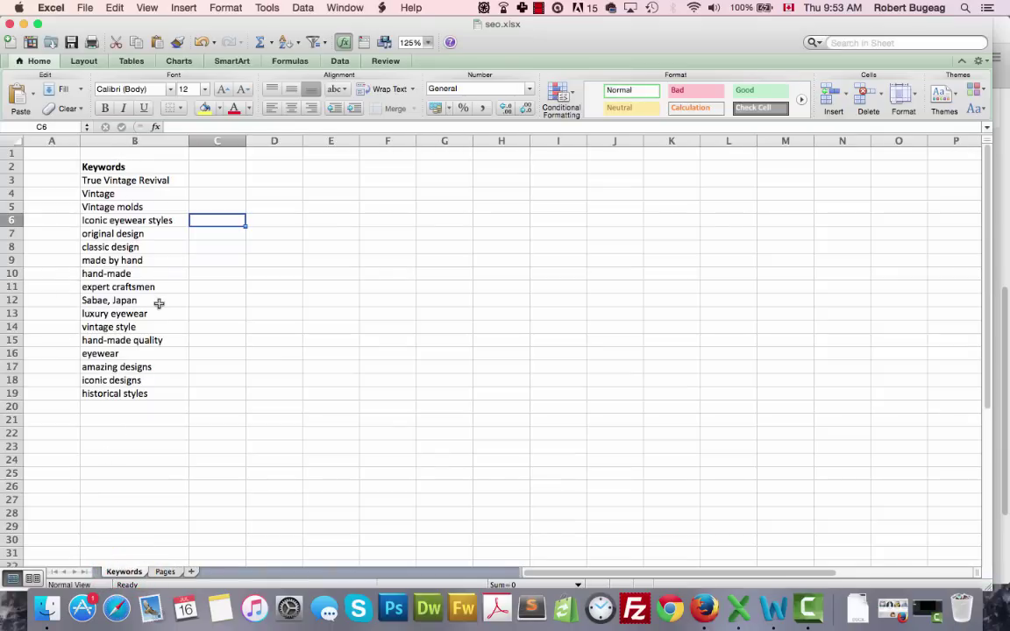
{"action": "left_click", "coordinate": [127, 192]}
{"action": "left_click", "coordinate": [147, 180]}
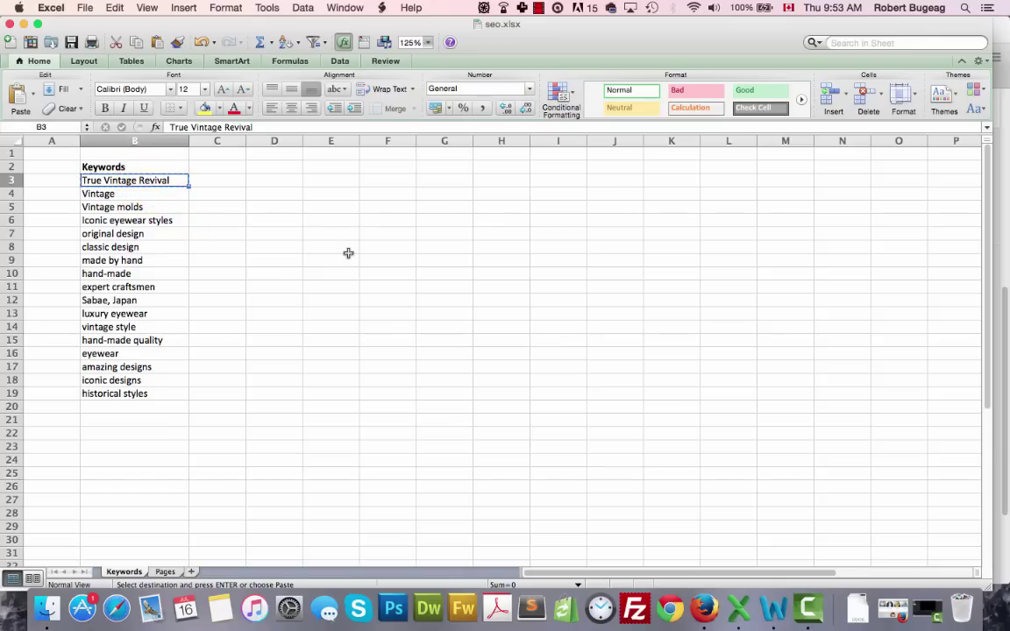
{"action": "key", "text": "super+Tab"}
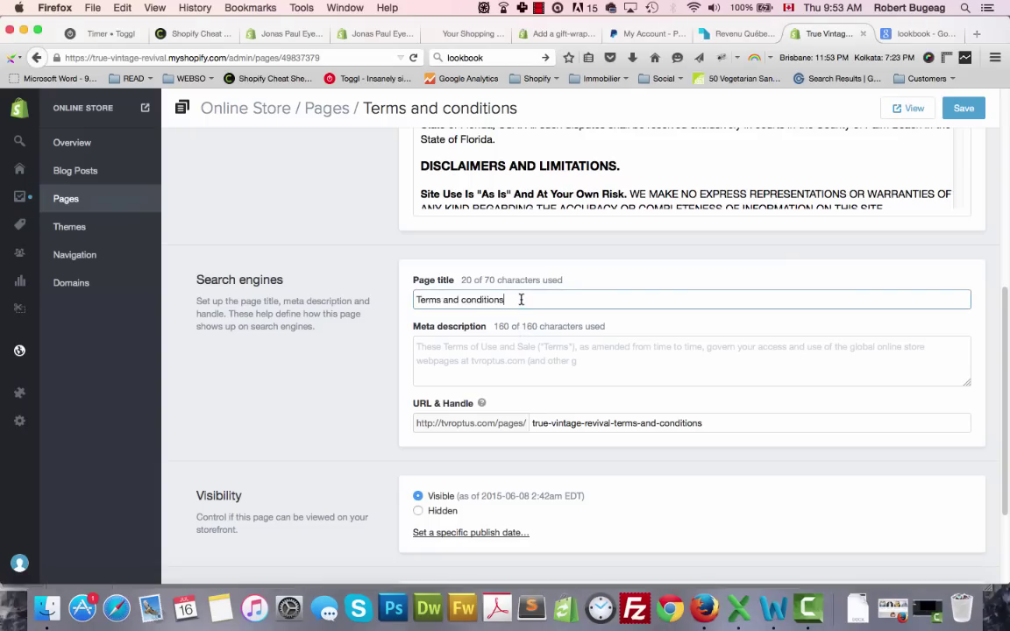
Append '- True Vintage Revival' to the page title and check the added brand name
{"action": "type", "text": "- True Vintage Revival"}
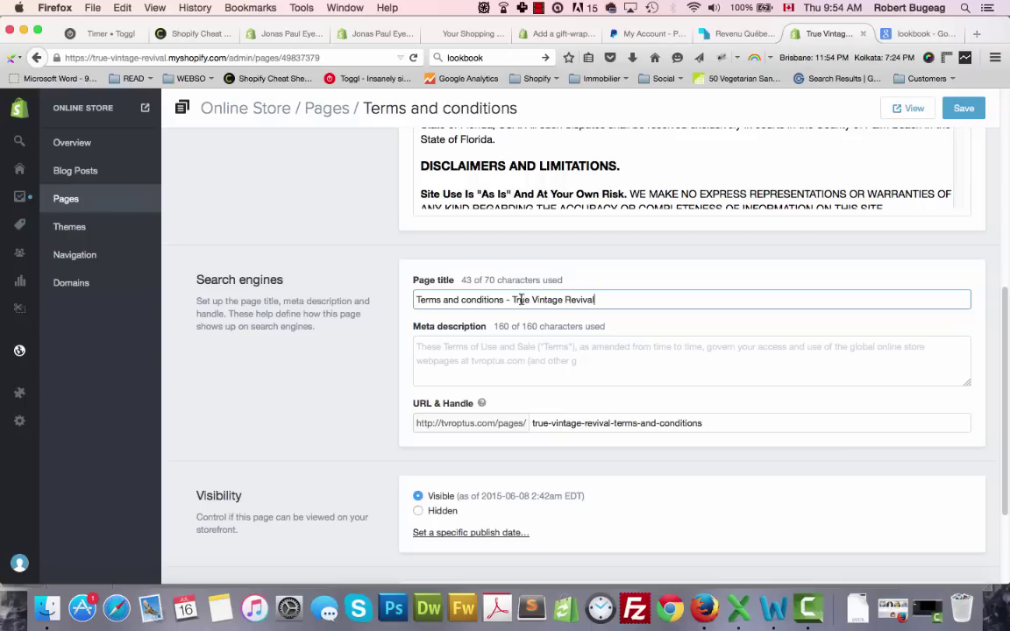
{"action": "left_click_drag", "start_coordinate": [576, 300], "coordinate": [601, 299]}
{"action": "double_click", "coordinate": [602, 299]}
{"action": "left_click", "coordinate": [602, 299]}
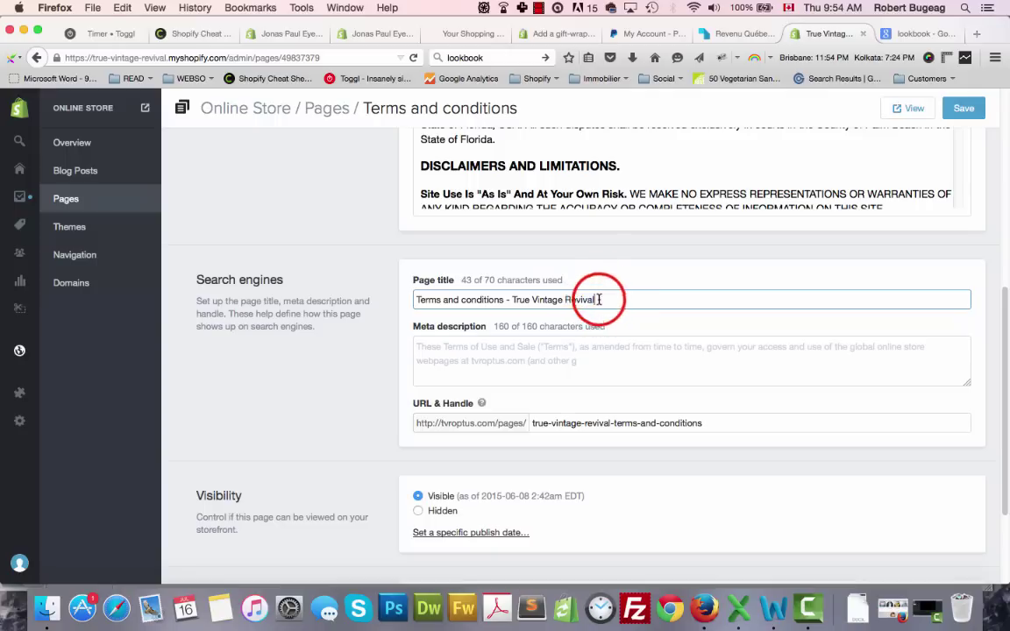
{"action": "left_click", "coordinate": [467, 299]}
{"action": "left_click_drag", "start_coordinate": [512, 299], "coordinate": [604, 299]}
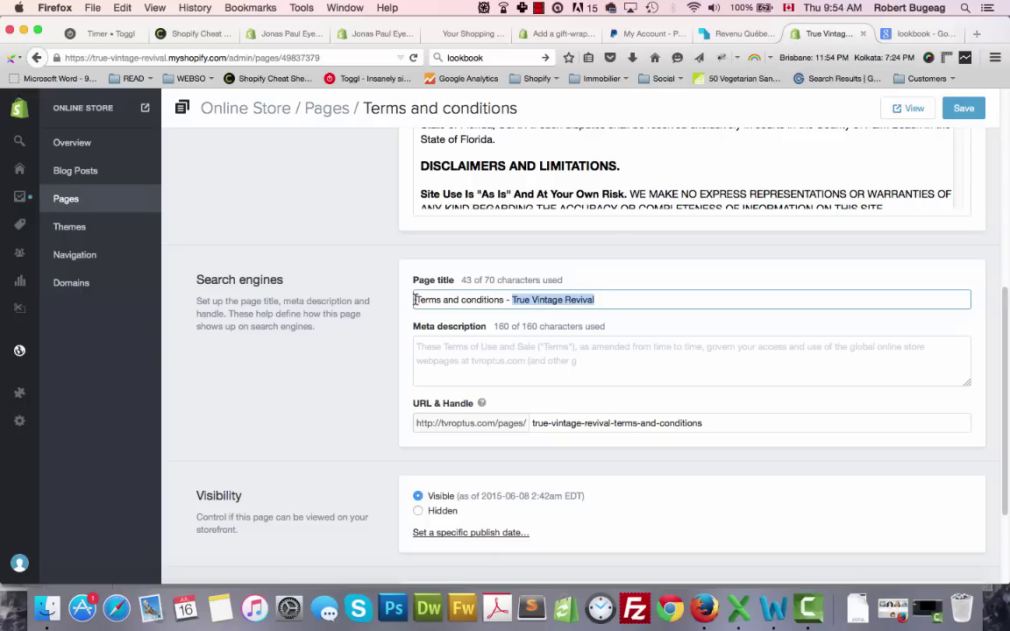
{"action": "left_click", "coordinate": [605, 299]}
{"action": "left_click", "coordinate": [512, 299]}
{"action": "left_click_drag", "start_coordinate": [513, 299], "coordinate": [598, 299]}
{"action": "left_click", "coordinate": [418, 335]}
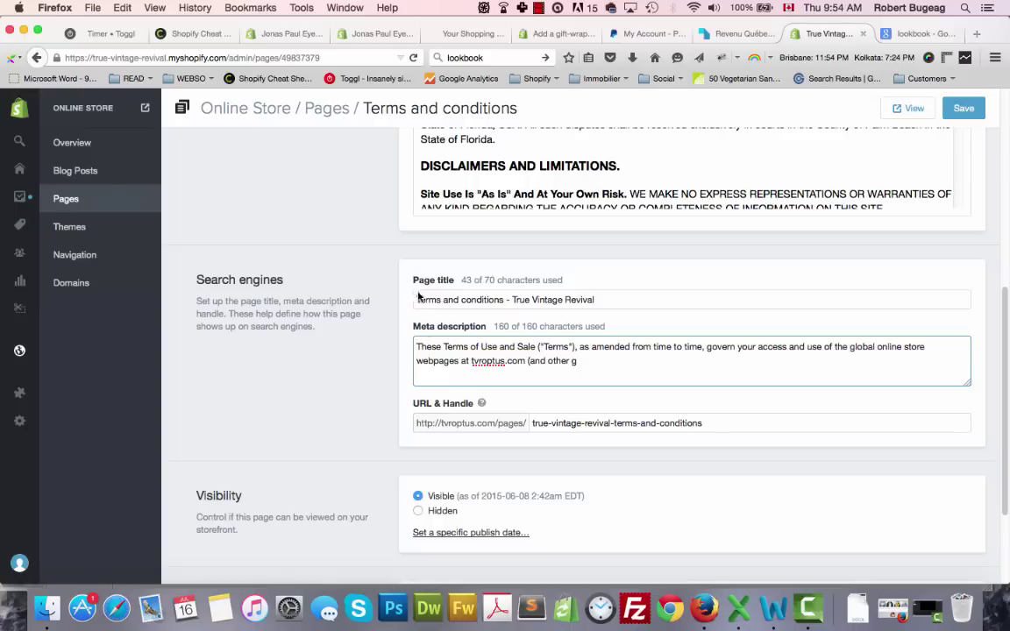
Replace the old meta description with pasted text about buying classic vintage eyewear frames
{"action": "left_click_drag", "start_coordinate": [589, 363], "coordinate": [407, 350]}
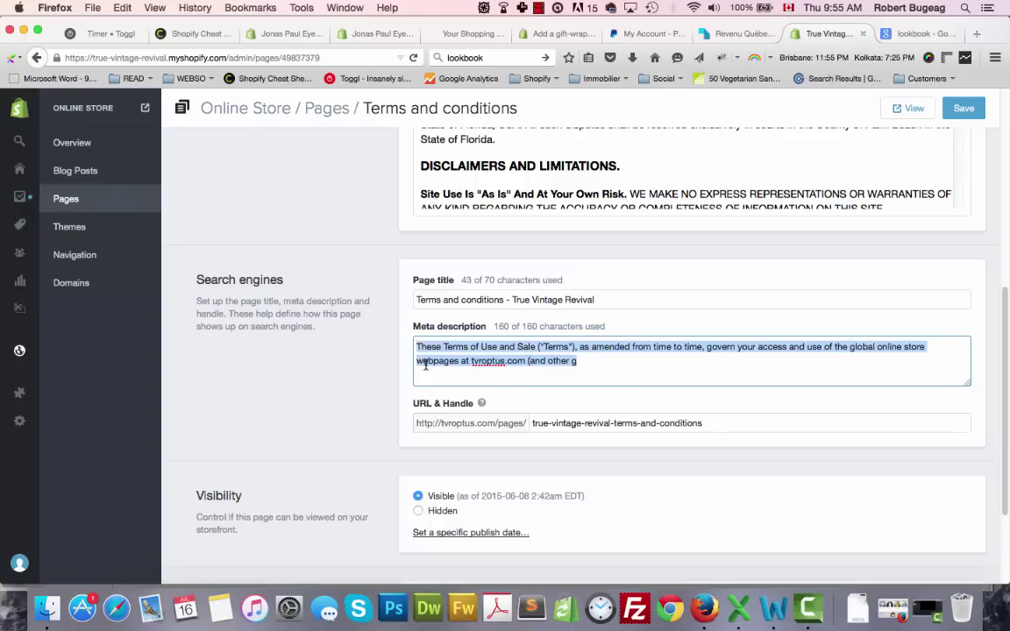
{"action": "key", "text": "BackSpace"}
{"action": "left_click_drag", "start_coordinate": [597, 298], "coordinate": [514, 299]}
{"action": "key", "text": "super+c"}
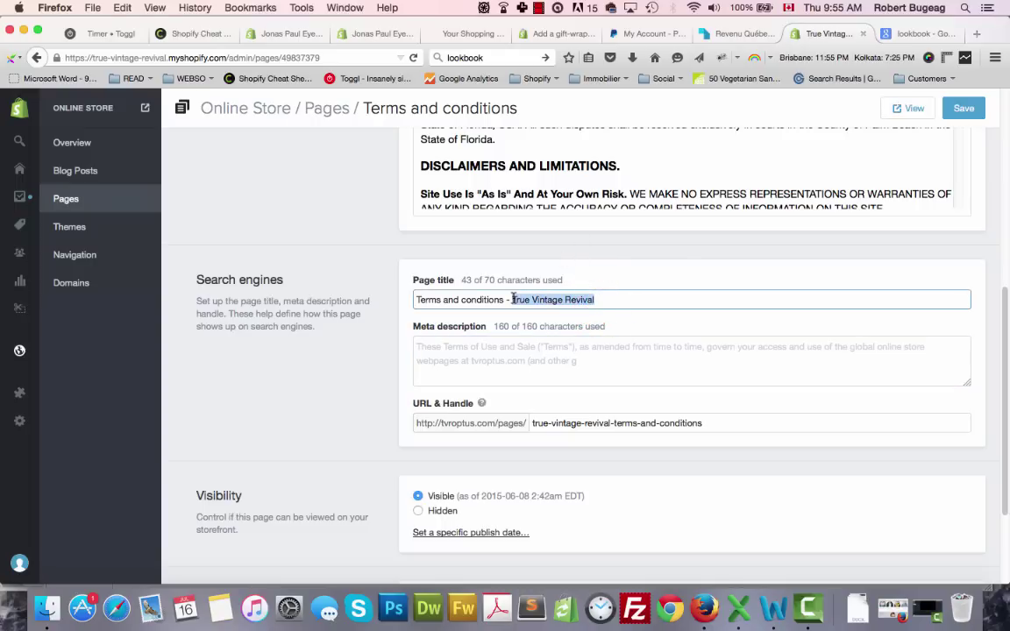
{"action": "left_click", "coordinate": [419, 354]}
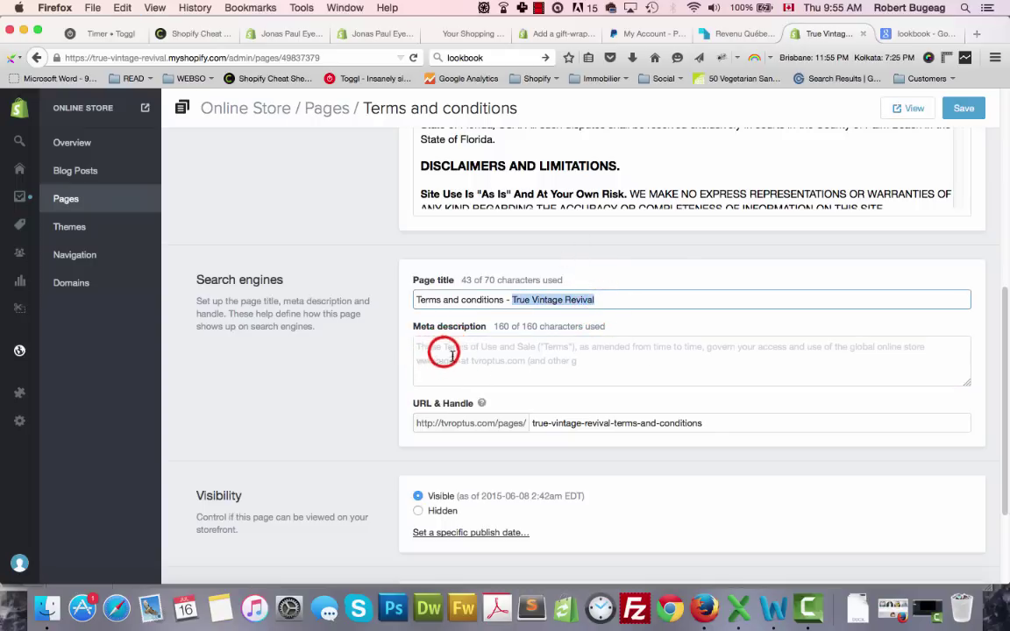
{"action": "type", "text": "These Terms of Use and Sale (\"Terms\"), as amended from time to time, govern your access and use of the global online store webpages at tvroptus.com (and other g"}
{"action": "left_click_drag", "start_coordinate": [592, 360], "coordinate": [403, 352]}
{"action": "key", "text": "super+v"}
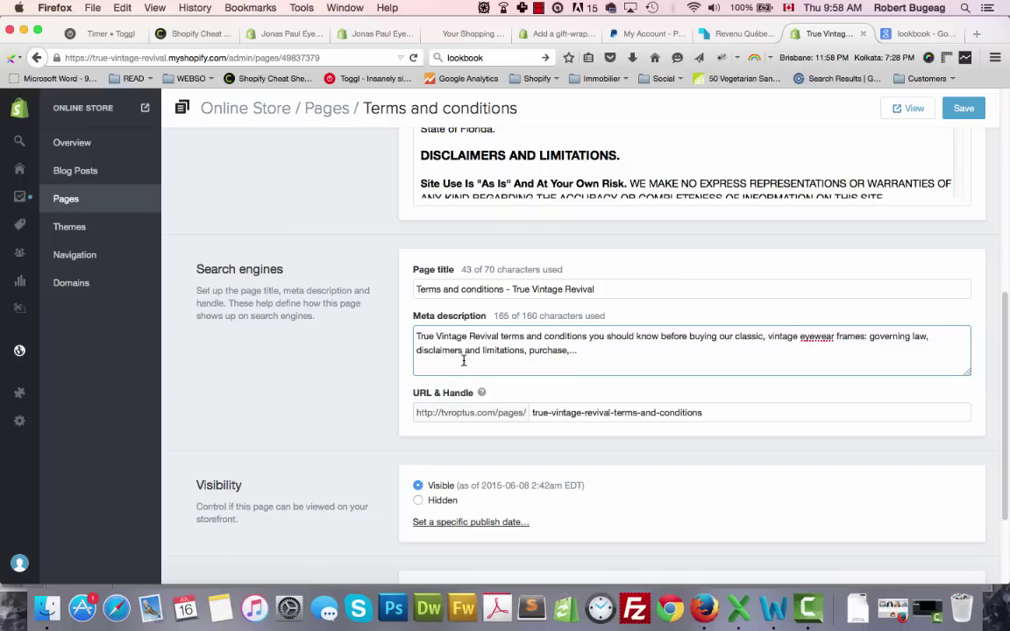
Add a comma after 'purchase' at the description's end, noting the 160-character limit
{"action": "left_click", "coordinate": [585, 351]}
{"action": "left_click_drag", "start_coordinate": [585, 350], "coordinate": [569, 351]}
{"action": "left_click", "coordinate": [471, 285]}
{"action": "left_click", "coordinate": [524, 317]}
{"action": "left_click_drag", "start_coordinate": [529, 321], "coordinate": [541, 322]}
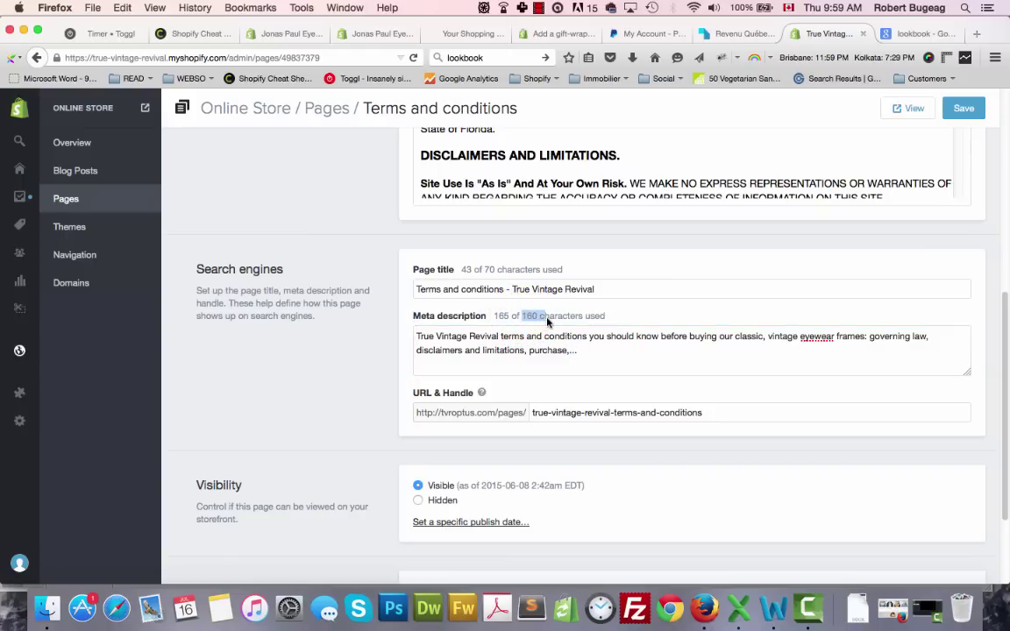
{"action": "left_click", "coordinate": [587, 352]}
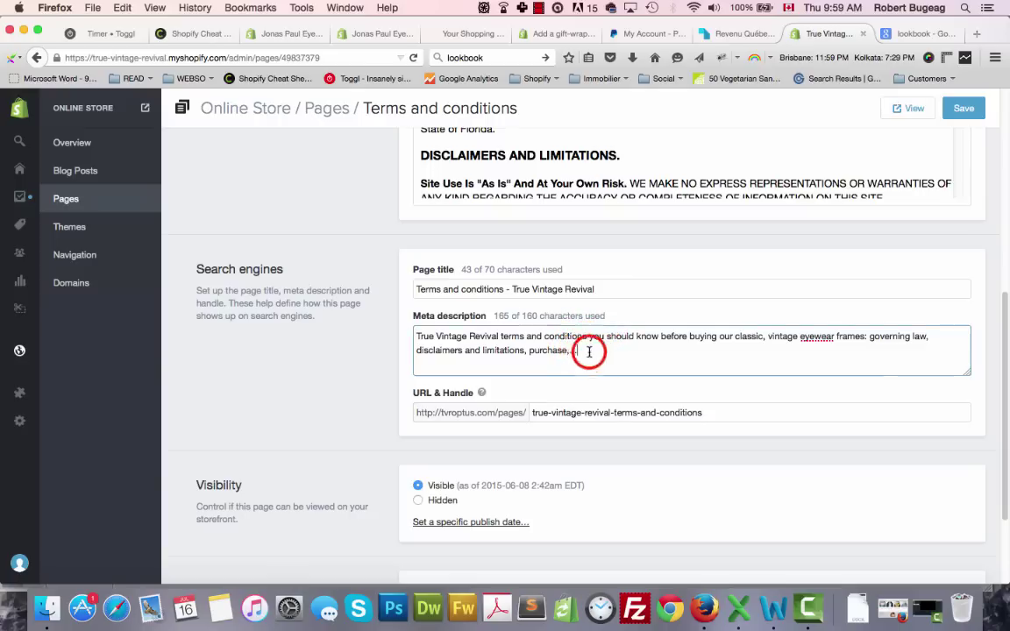
{"action": "type", "text": ","}
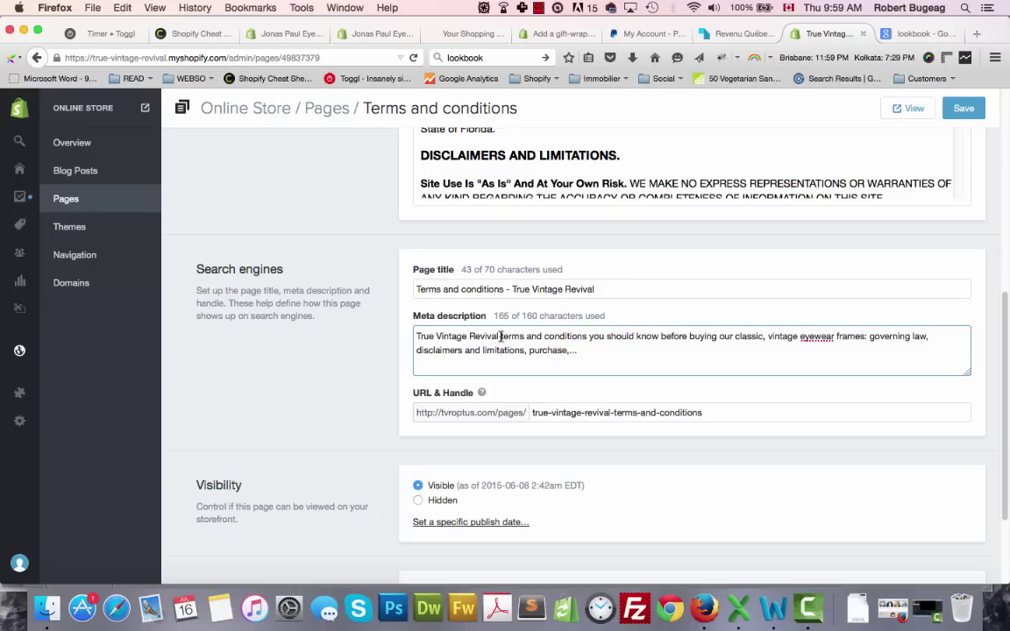
{"action": "left_click", "coordinate": [585, 354]}
Review the Vintage, classic design and eyewear keywords in cells B4, B8 and B16
{"action": "left_click", "coordinate": [741, 607]}
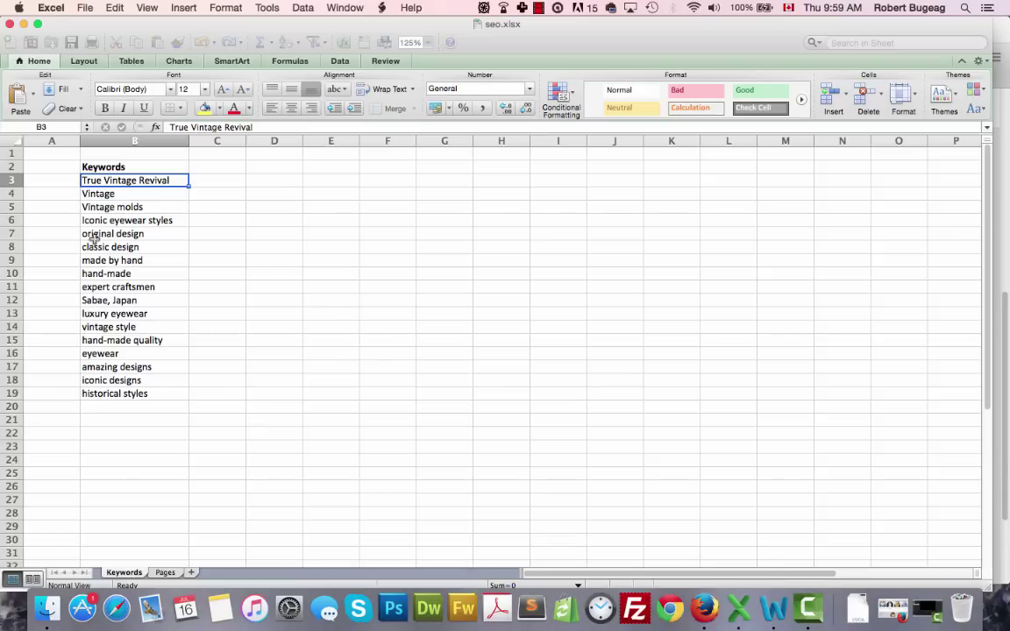
{"action": "left_click", "coordinate": [101, 194]}
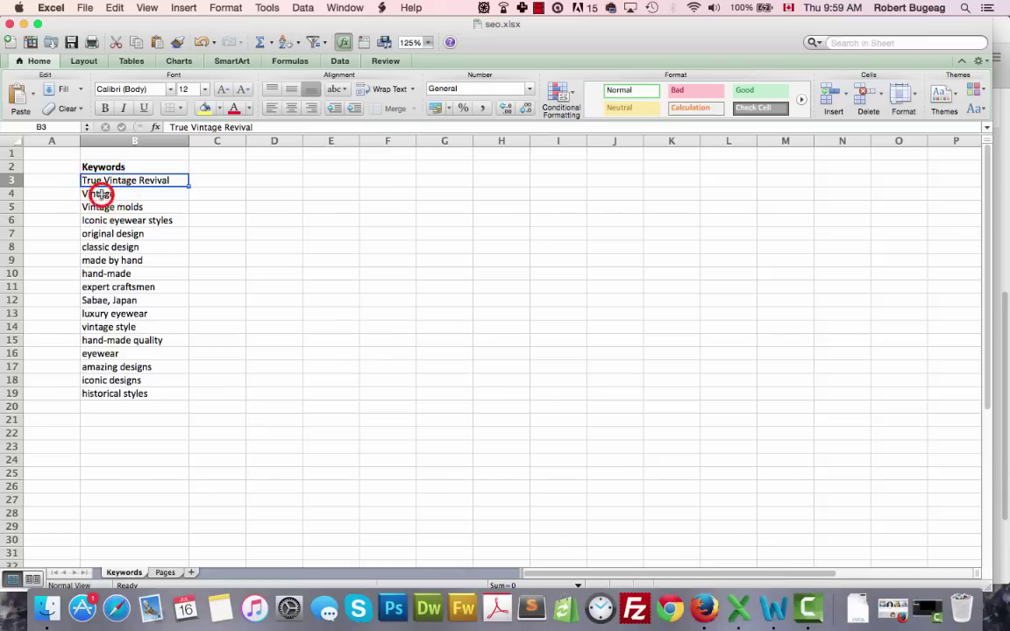
{"action": "left_click", "coordinate": [103, 247]}
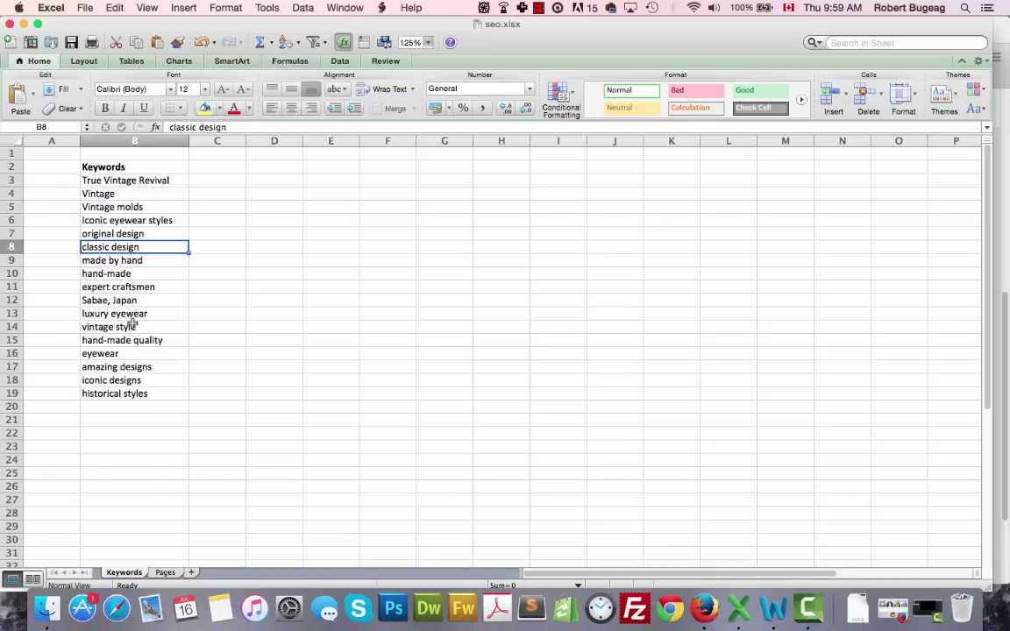
{"action": "left_click", "coordinate": [92, 353]}
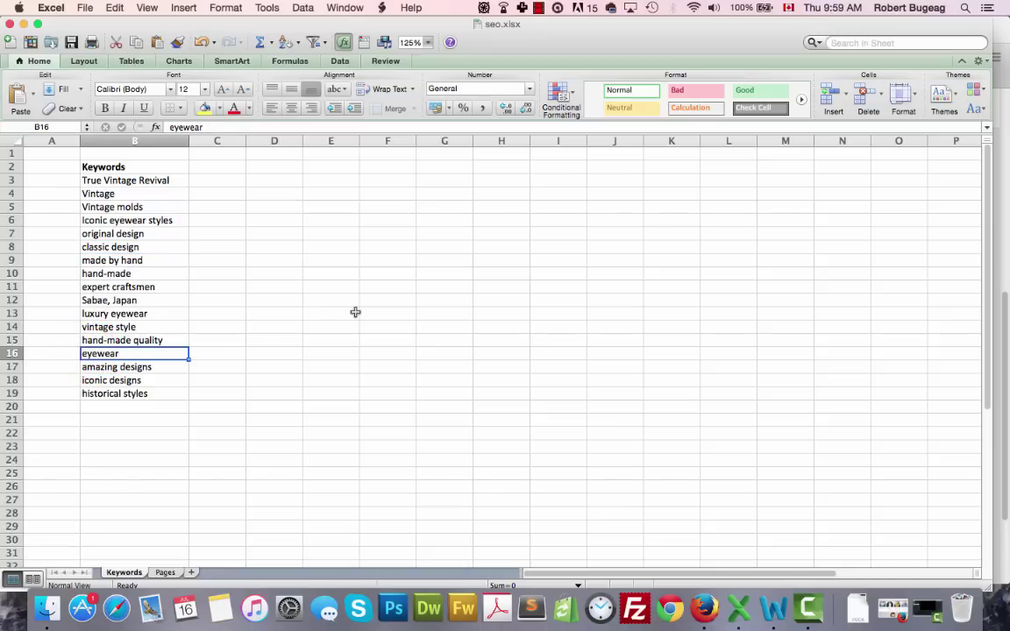
Highlight the classic vintage eyewear phrase in the meta description, then scroll back to Search engines
{"action": "key", "text": "super+Tab"}
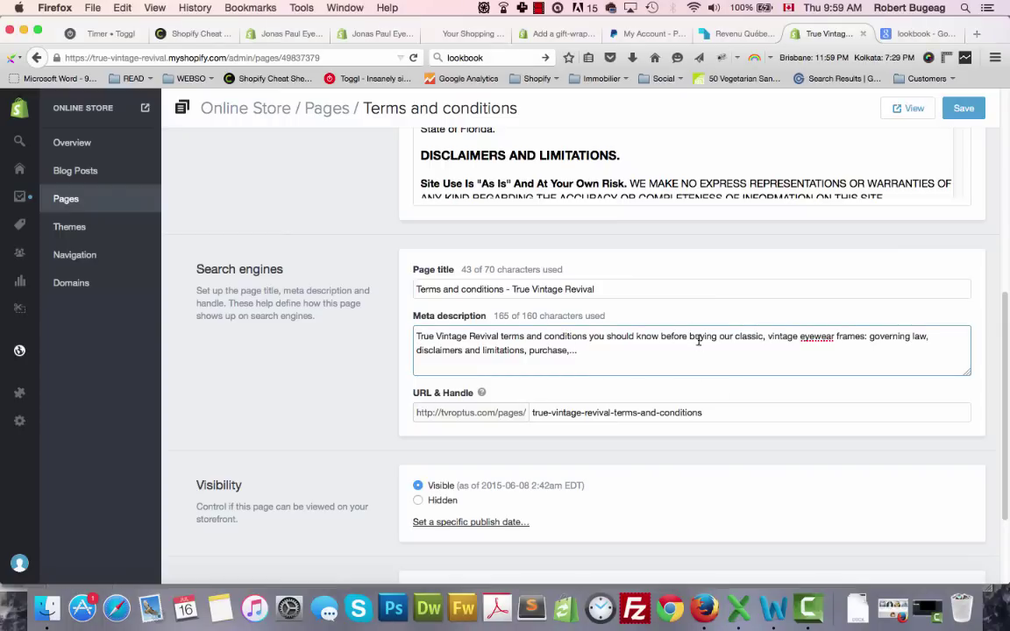
{"action": "left_click", "coordinate": [696, 338]}
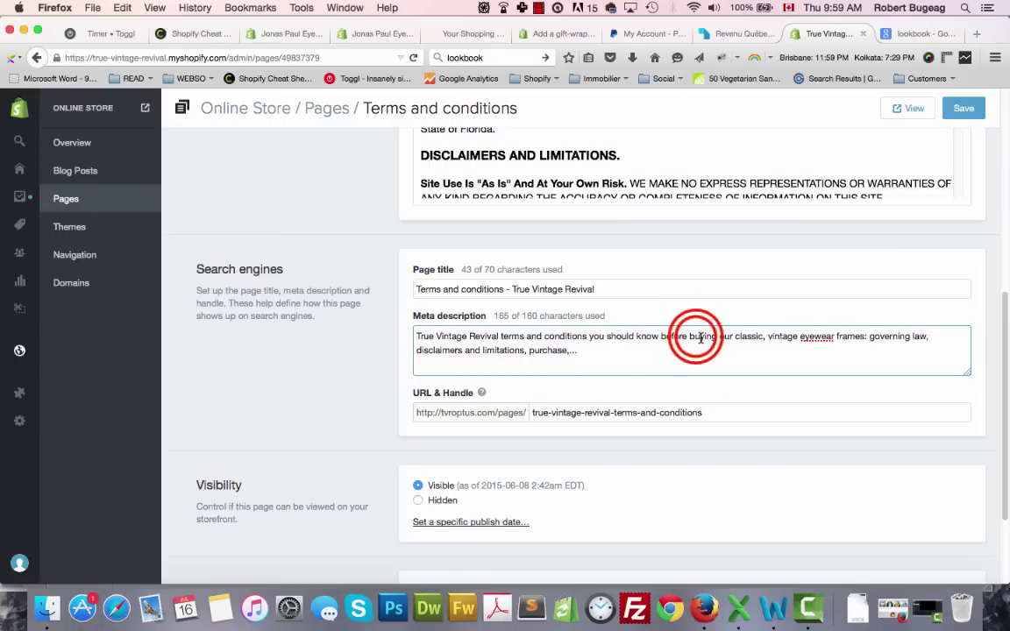
{"action": "left_click_drag", "start_coordinate": [689, 337], "coordinate": [865, 338]}
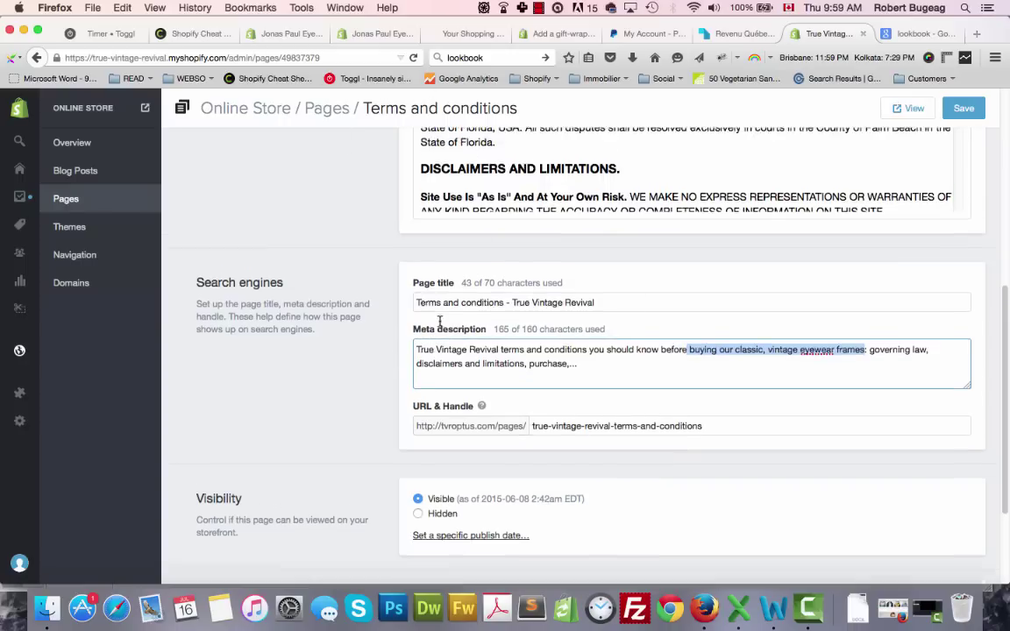
{"action": "scroll", "coordinate": [357, 312], "scroll_direction": "up", "scroll_amount": 1}
{"action": "left_click", "coordinate": [881, 362]}
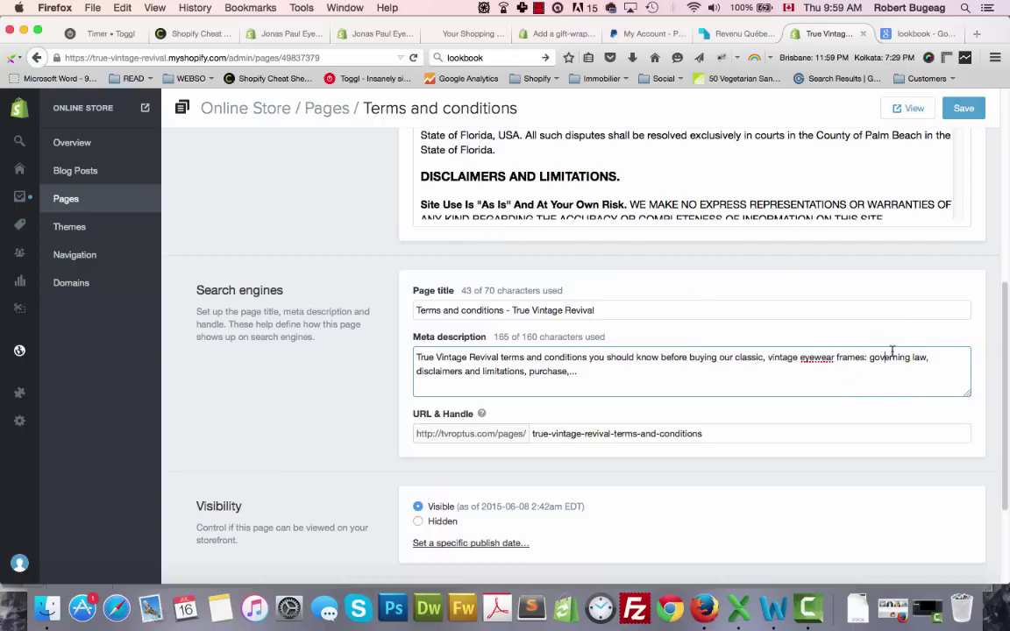
{"action": "scroll", "coordinate": [526, 255], "scroll_direction": "up", "scroll_amount": 10}
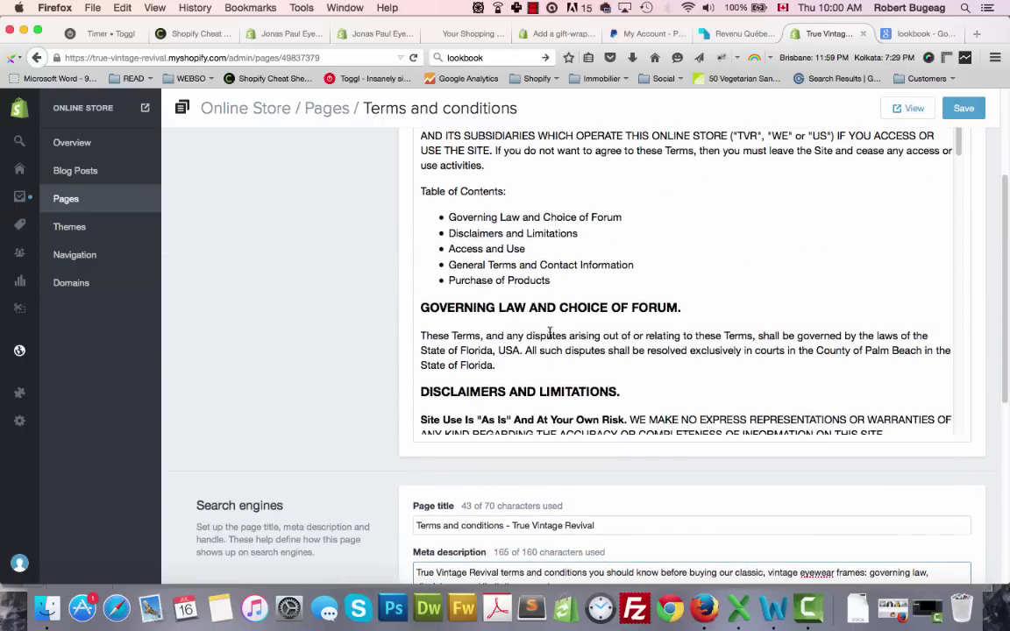
{"action": "scroll", "coordinate": [559, 326], "scroll_direction": "down", "scroll_amount": 10}
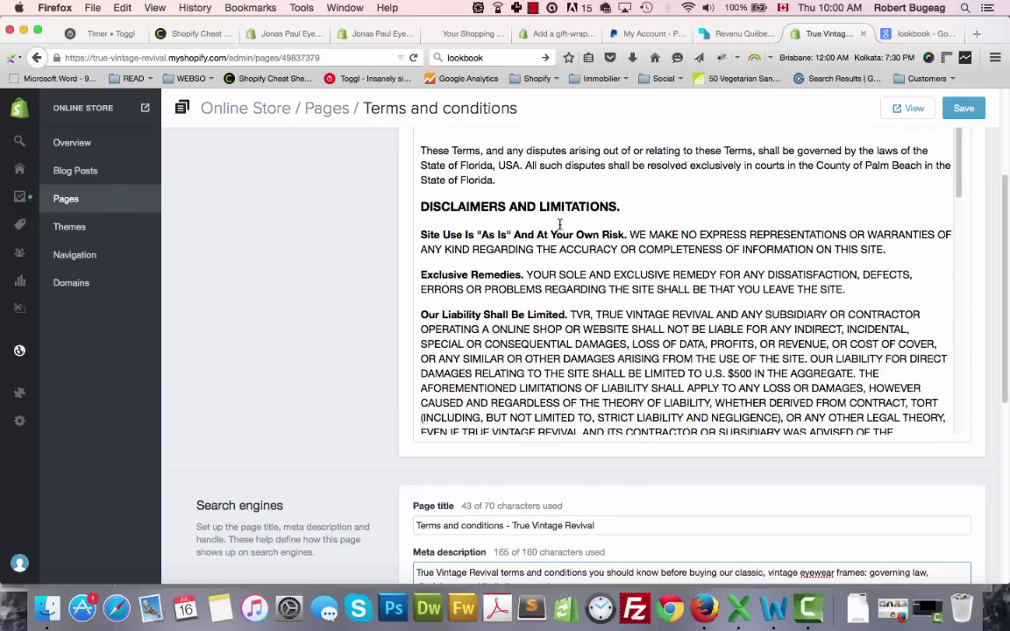
{"action": "scroll", "coordinate": [605, 300], "scroll_direction": "down", "scroll_amount": 12}
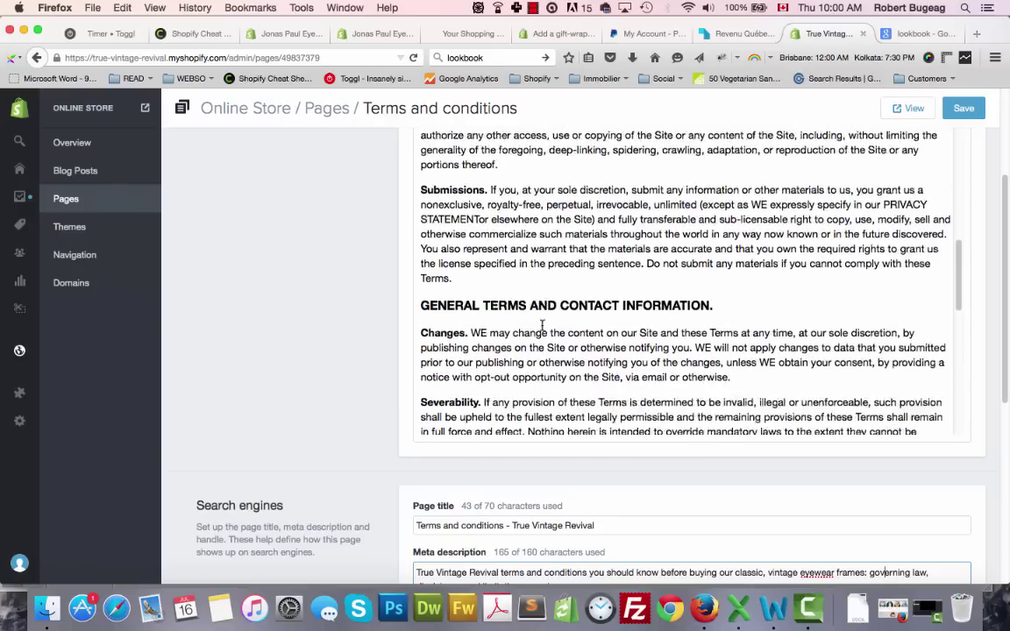
{"action": "scroll", "coordinate": [560, 291], "scroll_direction": "down", "scroll_amount": 8}
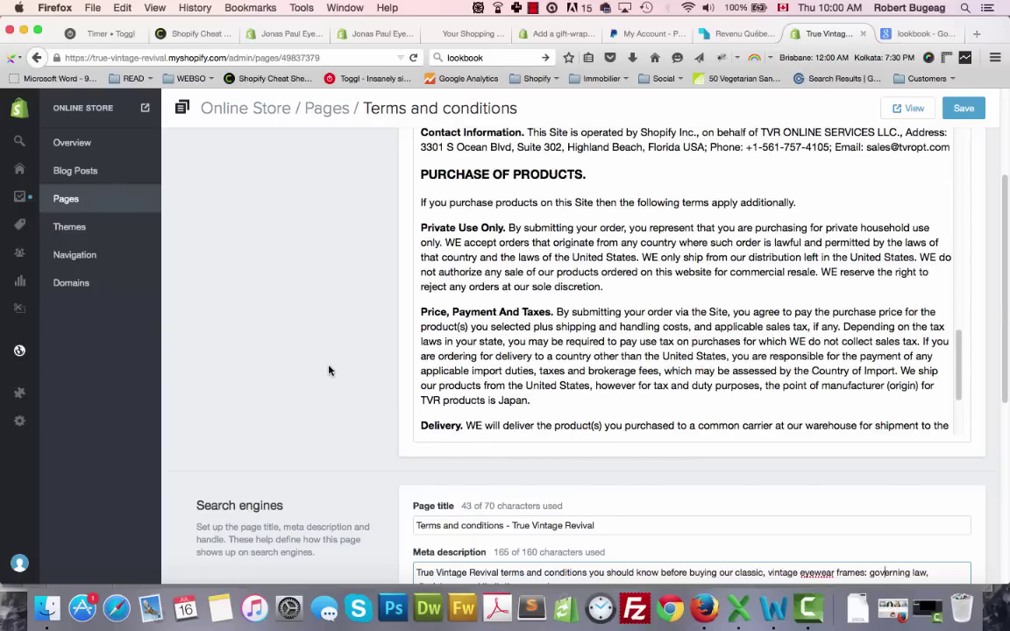
{"action": "scroll", "coordinate": [355, 329], "scroll_direction": "down", "scroll_amount": 5}
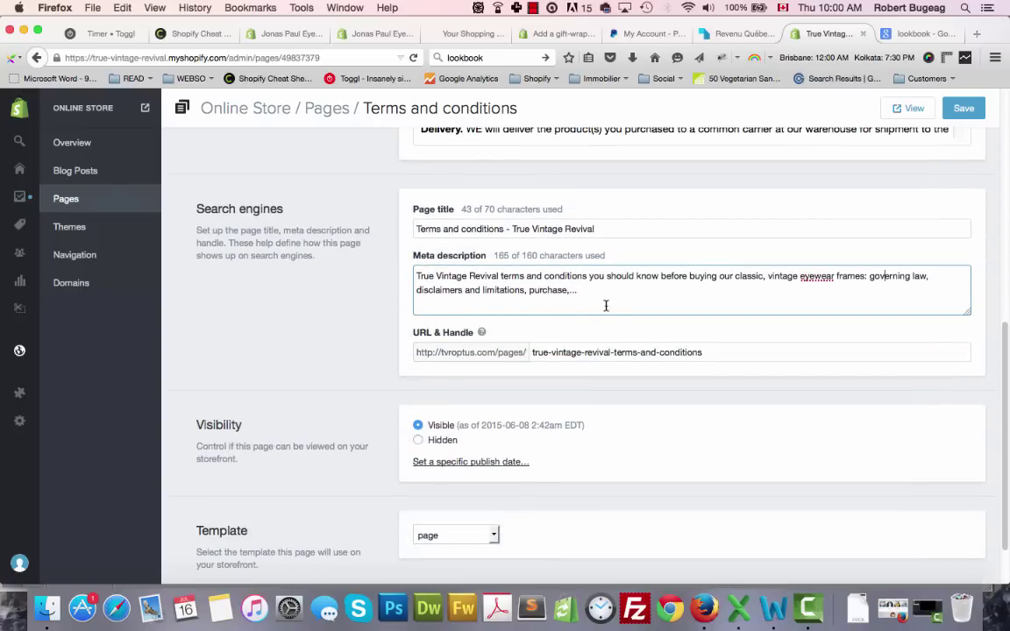
Remove 'and' from the URL handle and extend it with '-classic-vintage-eyewear-purchase'
{"action": "left_click", "coordinate": [541, 291]}
{"action": "double_click", "coordinate": [650, 353]}
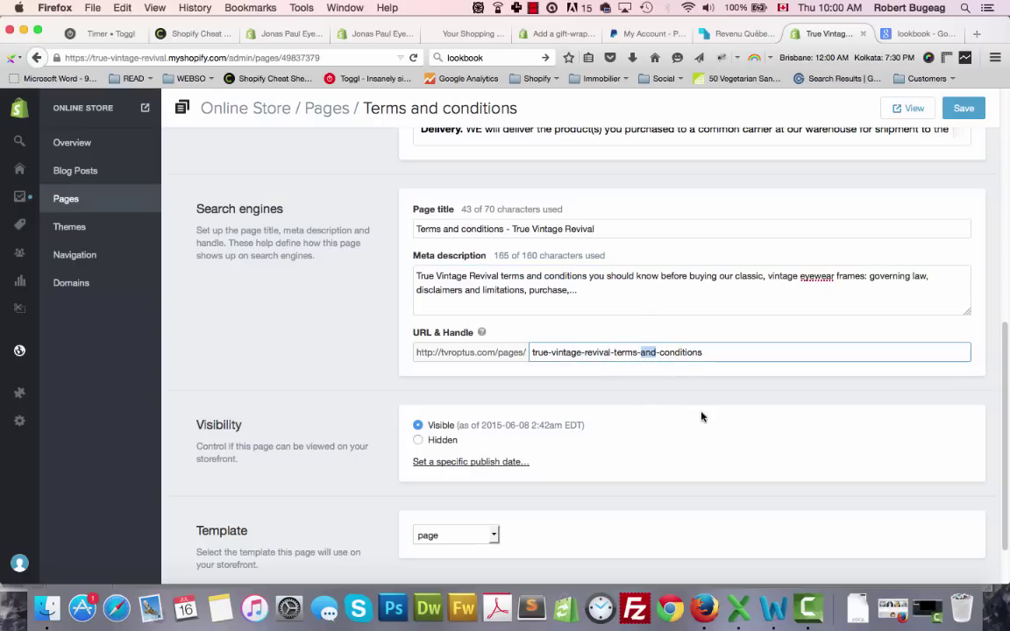
{"action": "key", "text": "BackSpace"}
{"action": "key", "text": "BackSpace"}
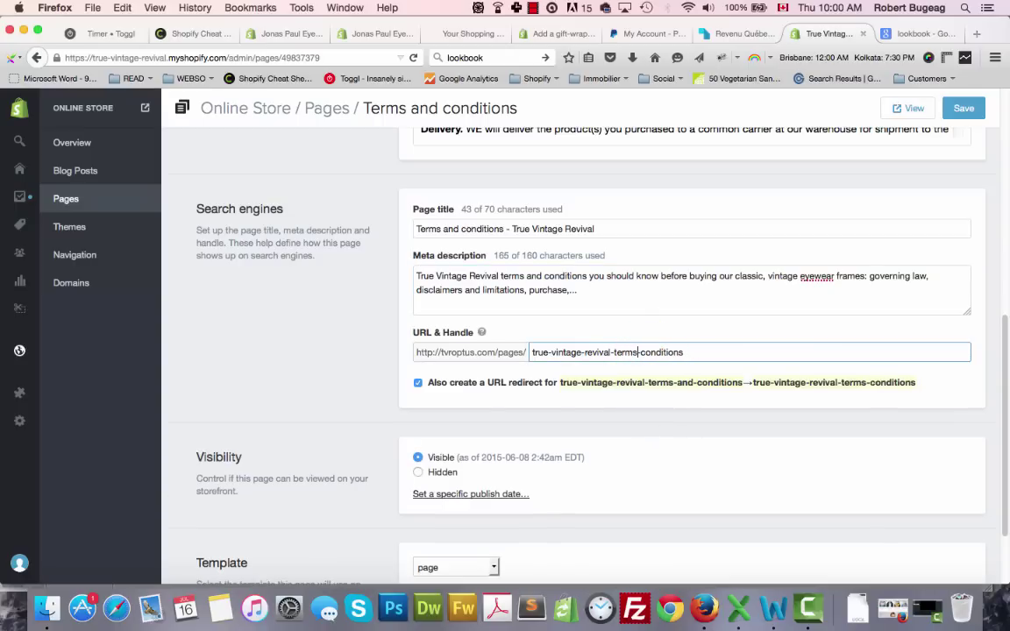
{"action": "left_click", "coordinate": [688, 352]}
{"action": "type", "text": "ic-vintage-eyewear-purchase"}
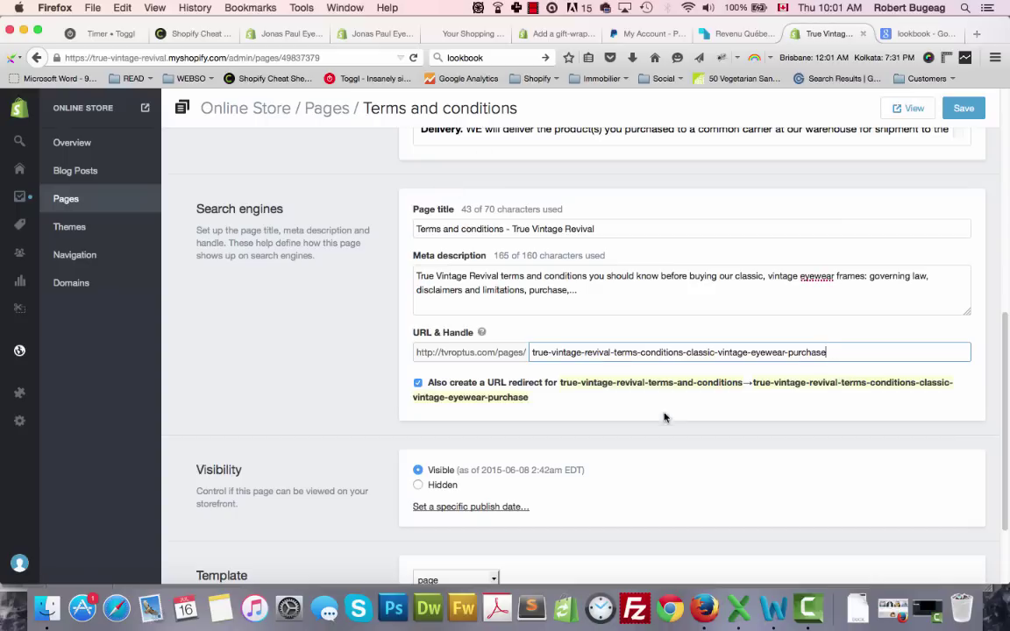
Save the page with its redirect kept, then select the page title text
{"action": "left_click", "coordinate": [965, 109]}
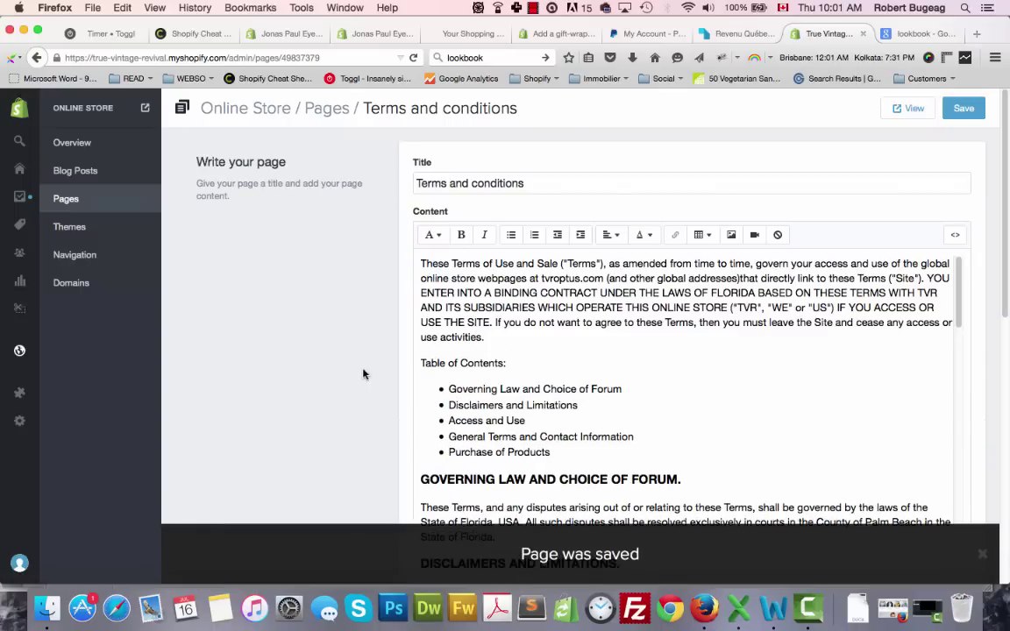
{"action": "scroll", "coordinate": [358, 379], "scroll_direction": "down", "scroll_amount": 10}
{"action": "left_click", "coordinate": [606, 265]}
{"action": "scroll", "coordinate": [518, 318], "scroll_direction": "up", "scroll_amount": 2}
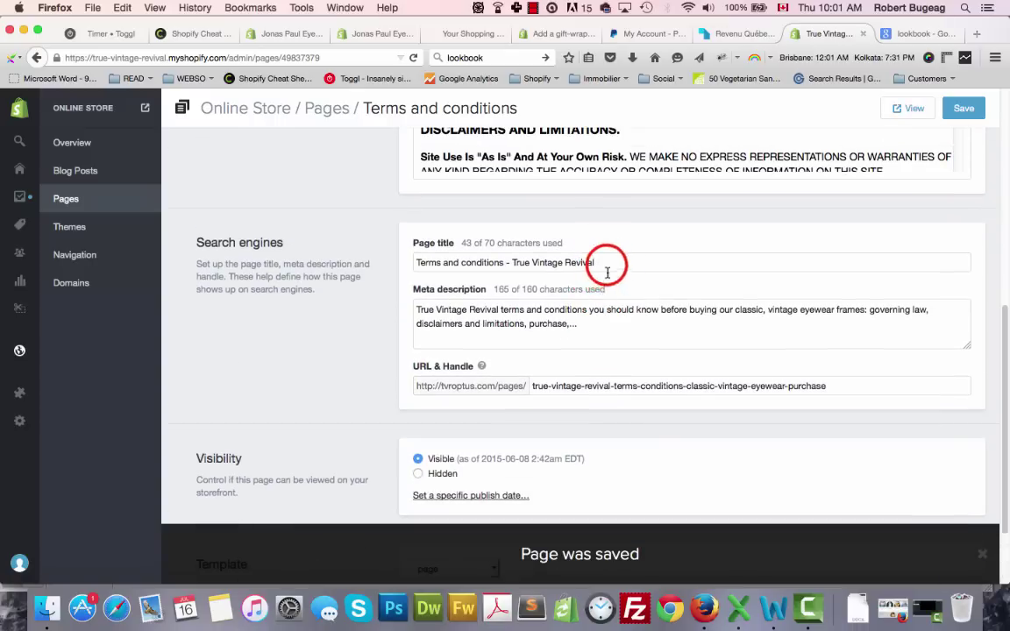
{"action": "left_click_drag", "start_coordinate": [596, 263], "coordinate": [415, 267]}
{"action": "key", "text": "super+c"}
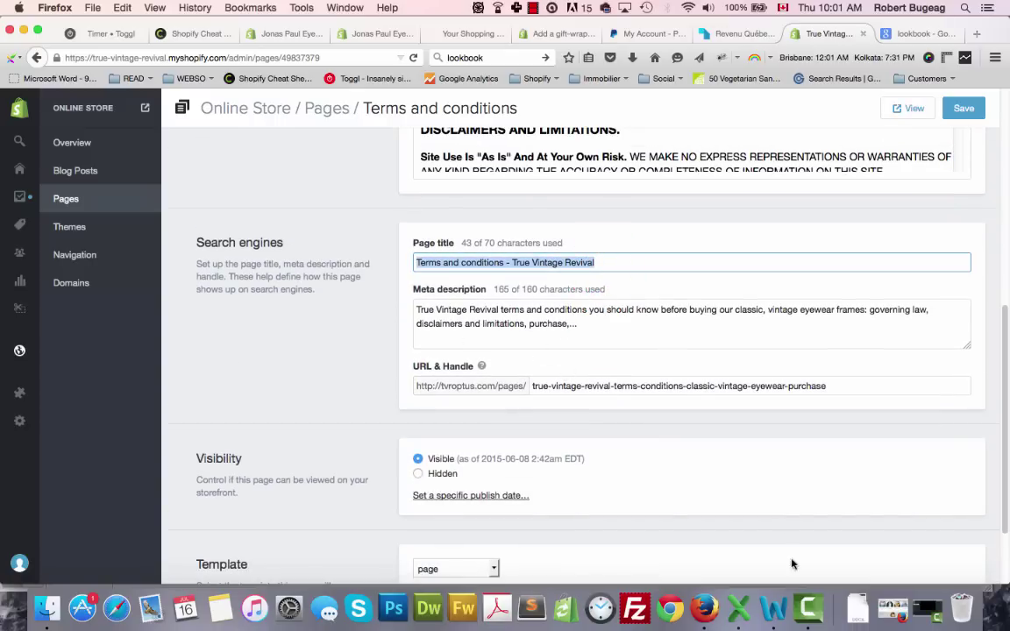
Open Excel's Pages sheet and review its Name, Title, Description and Url columns
{"action": "left_click", "coordinate": [738, 608]}
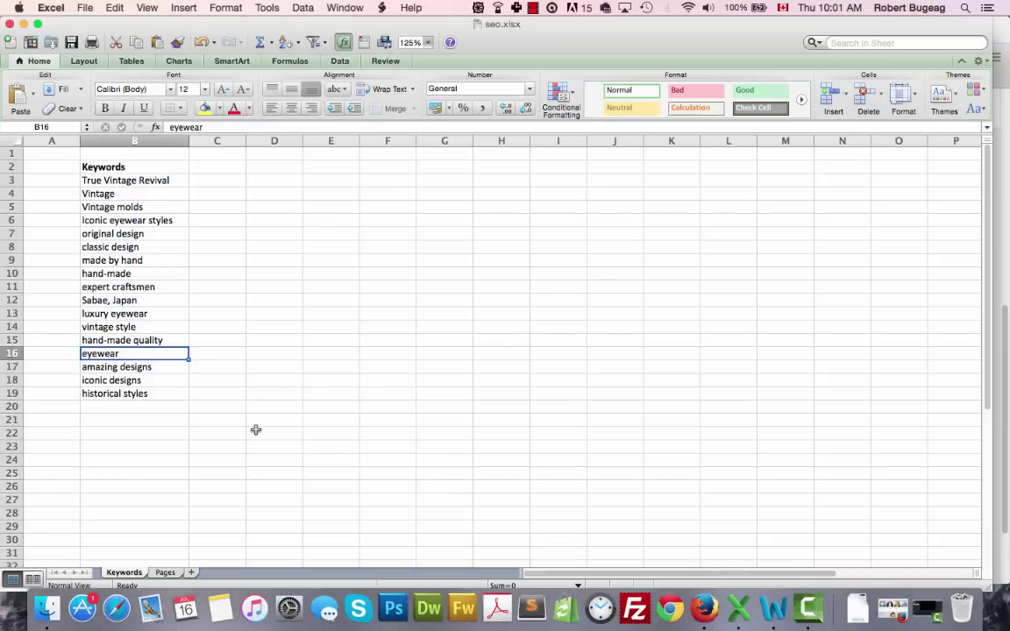
{"action": "left_click", "coordinate": [165, 572]}
{"action": "scroll", "coordinate": [226, 338], "scroll_direction": "up", "scroll_amount": 5}
{"action": "scroll", "coordinate": [225, 338], "scroll_direction": "down", "scroll_amount": 4}
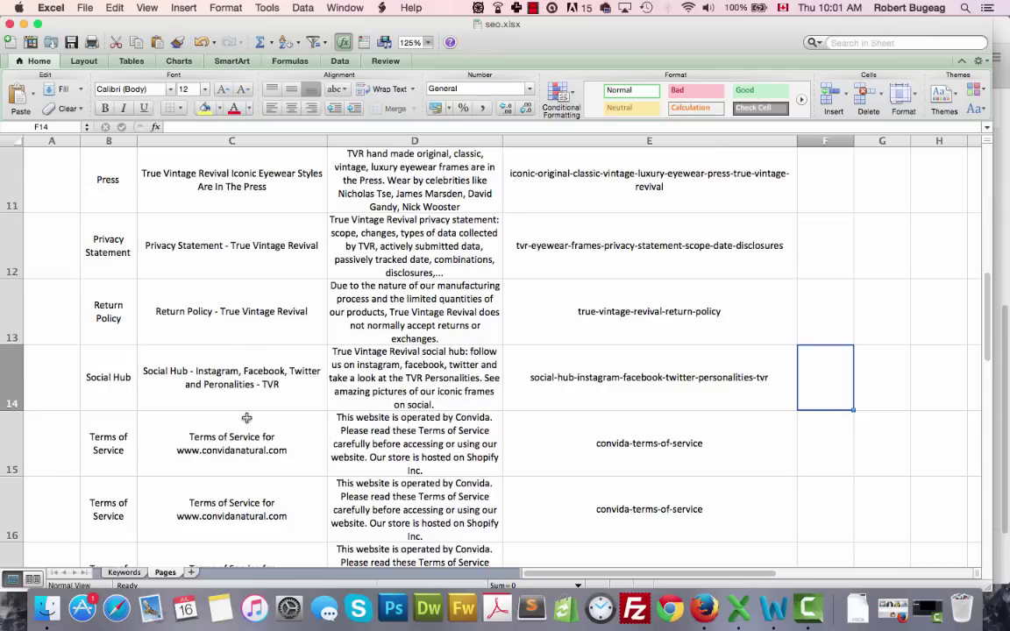
{"action": "left_click", "coordinate": [106, 436]}
{"action": "scroll", "coordinate": [97, 359], "scroll_direction": "up", "scroll_amount": 10}
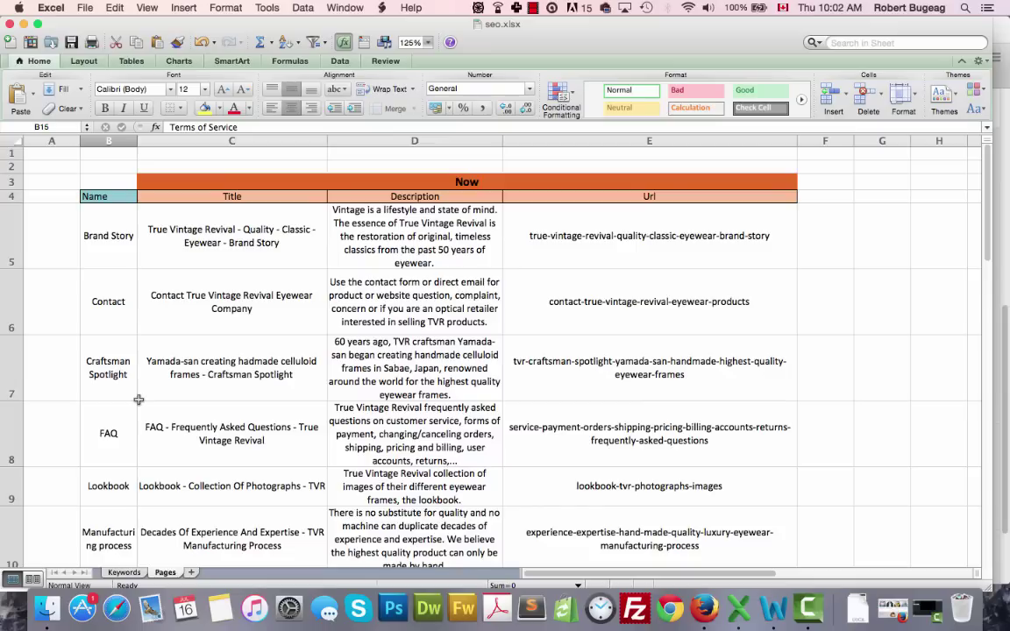
{"action": "left_click", "coordinate": [103, 194]}
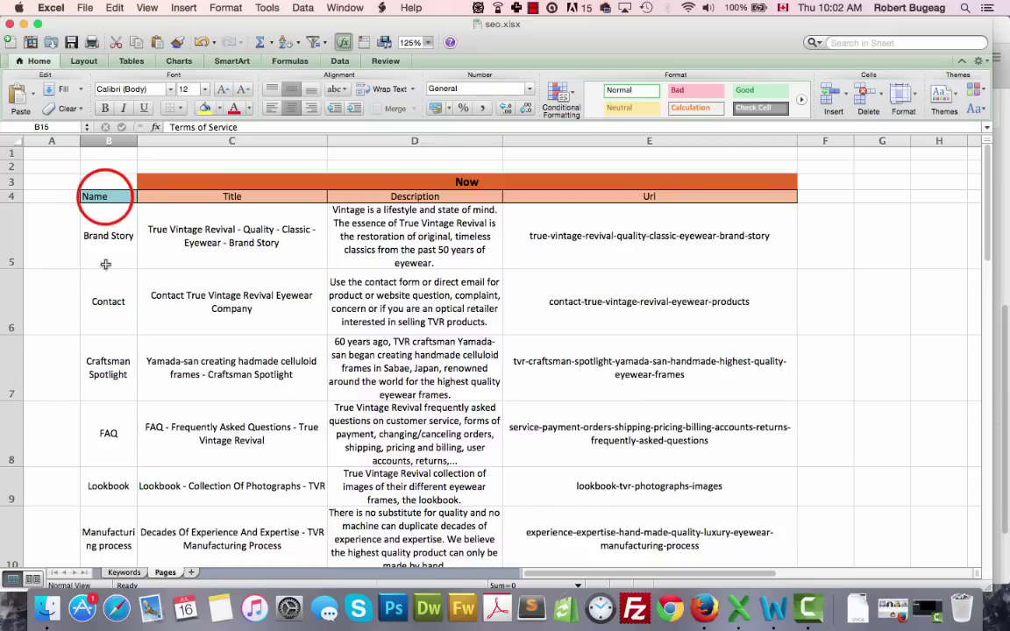
{"action": "left_click", "coordinate": [231, 196]}
{"action": "left_click", "coordinate": [401, 196]}
{"action": "left_click", "coordinate": [660, 198]}
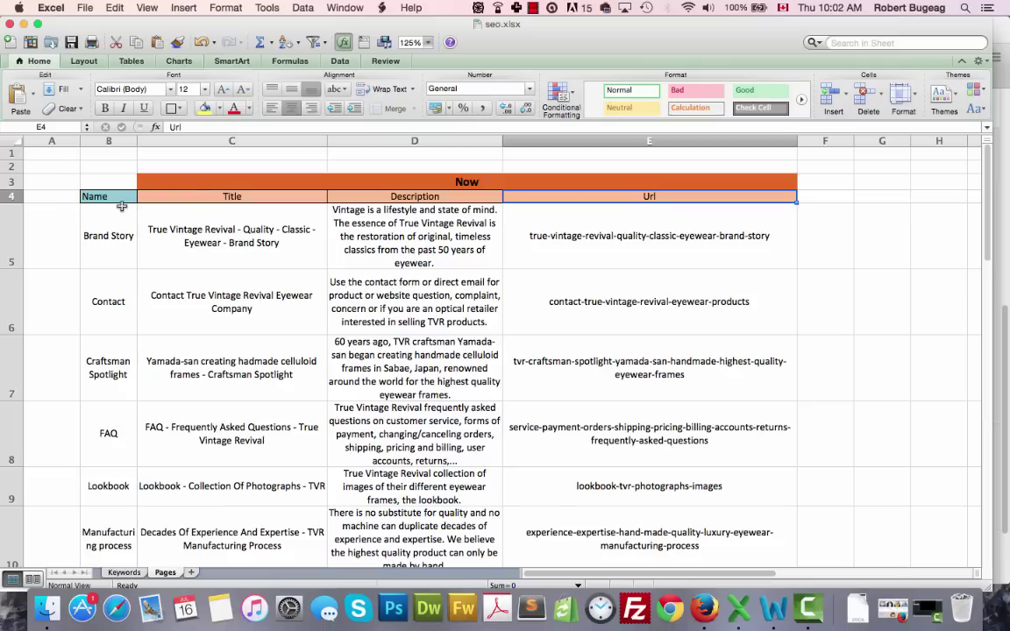
{"action": "left_click", "coordinate": [471, 179]}
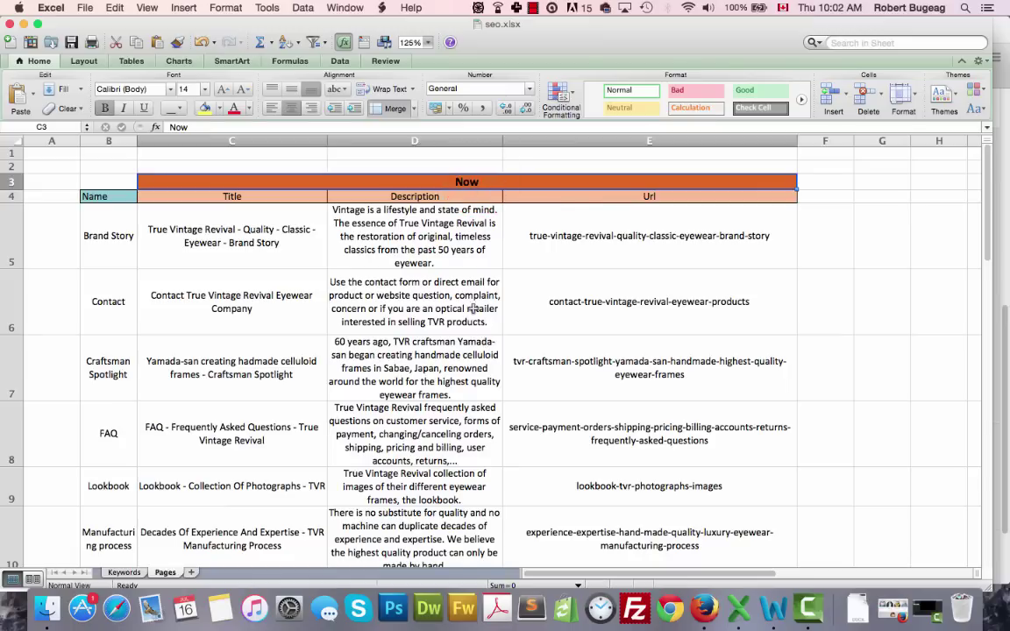
{"action": "scroll", "coordinate": [429, 294], "scroll_direction": "down", "scroll_amount": 10}
{"action": "scroll", "coordinate": [261, 440], "scroll_direction": "up", "scroll_amount": 5}
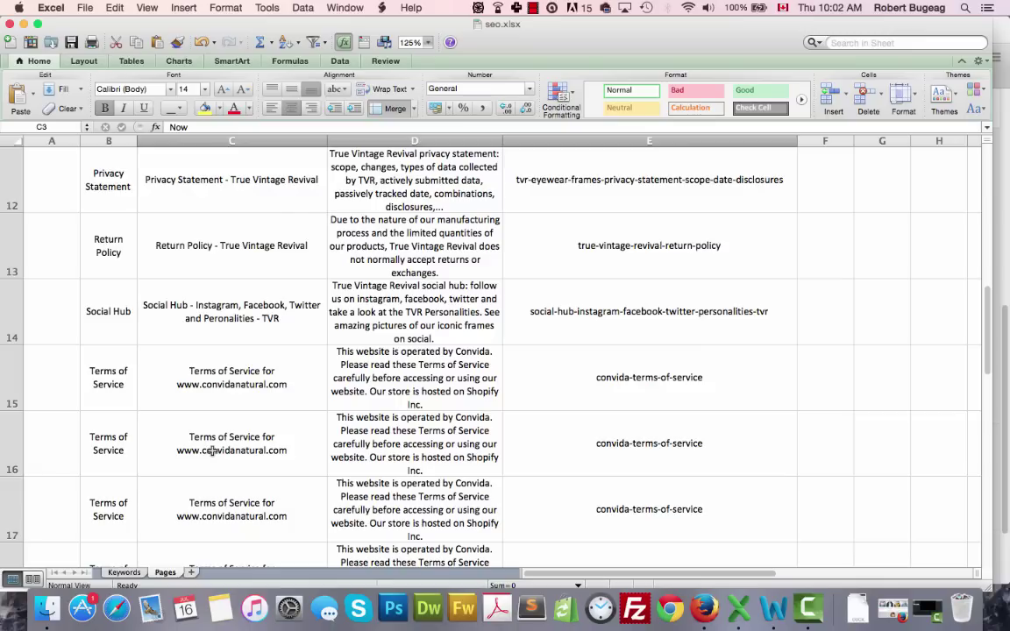
Paste the page title into C15 and the copied Shopify meta description into D15
{"action": "left_click", "coordinate": [229, 388]}
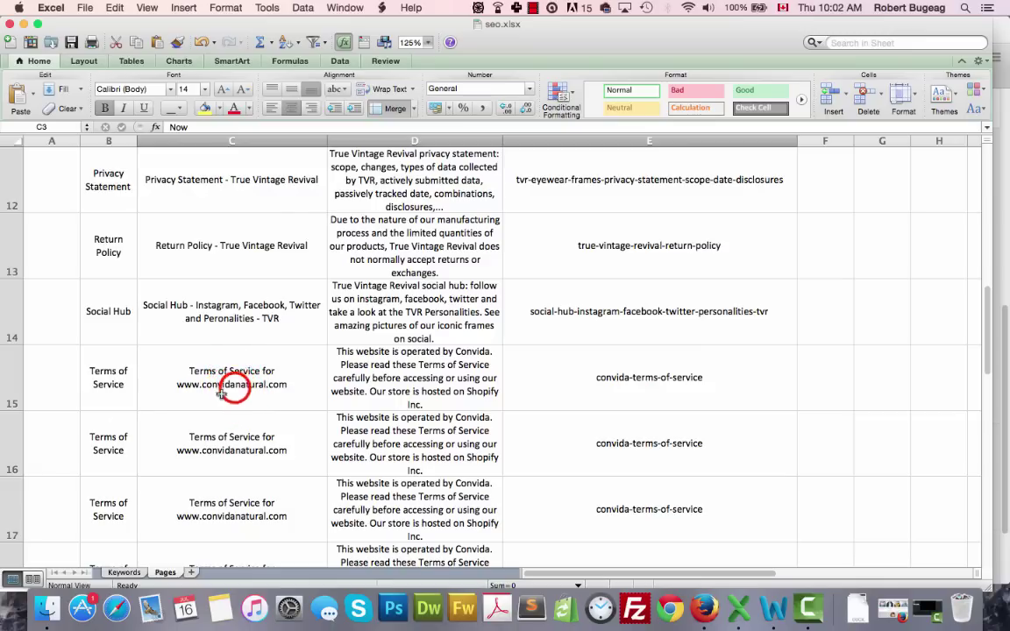
{"action": "key", "text": "super+v"}
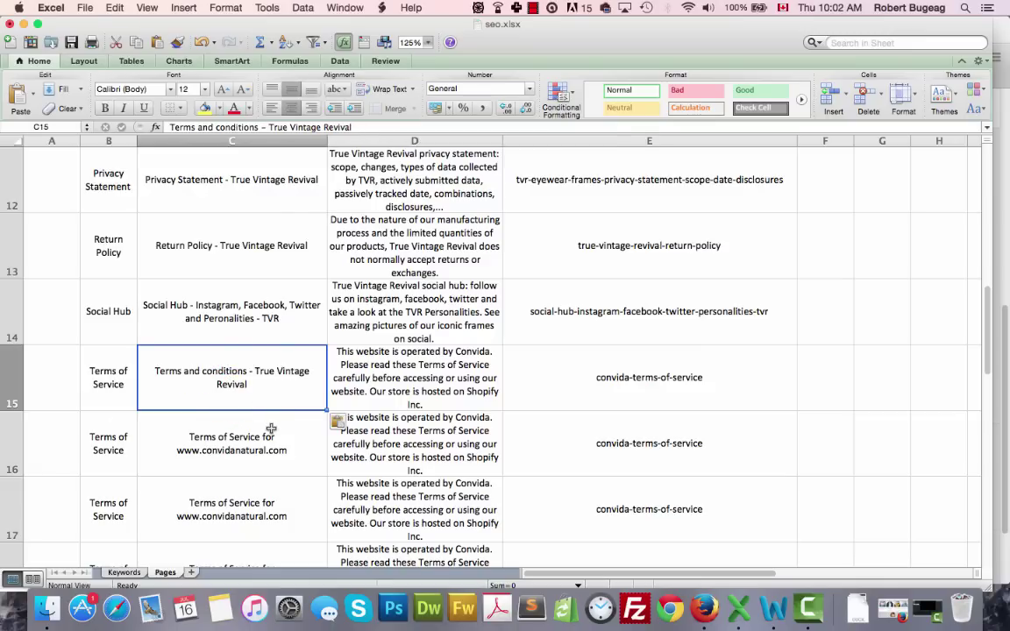
{"action": "key", "text": "Tab"}
{"action": "key", "text": "super+Tab"}
{"action": "left_click_drag", "start_coordinate": [591, 332], "coordinate": [408, 310]}
{"action": "key", "text": "super+c"}
{"action": "key", "text": "super+Tab"}
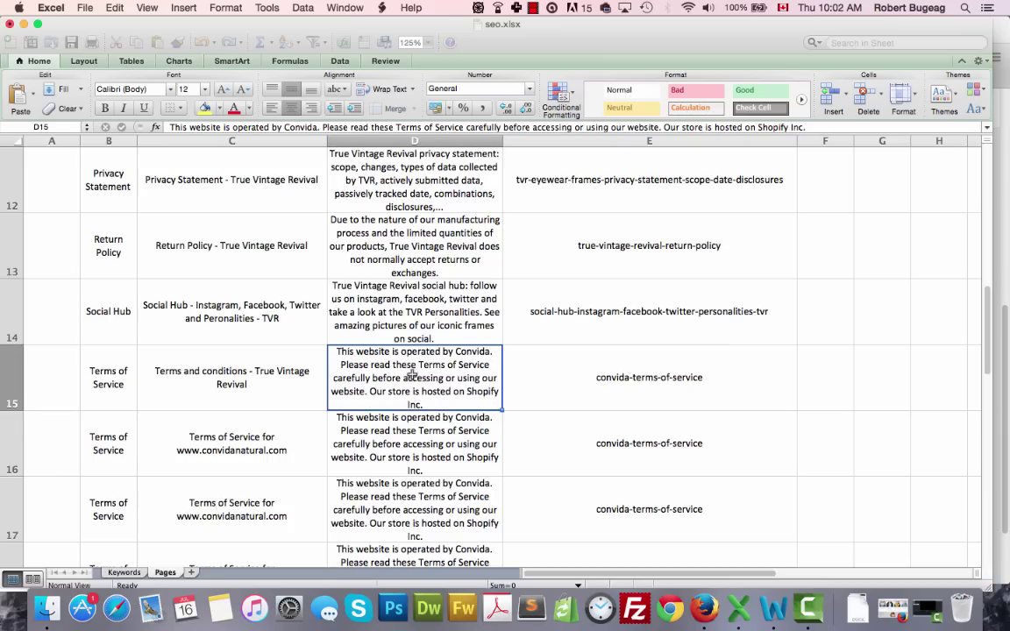
{"action": "key", "text": "super+v"}
{"action": "key", "text": "Tab"}
Copy the Terms and conditions URL handle from Shopify into cell E15
{"action": "key", "text": "super+Tab"}
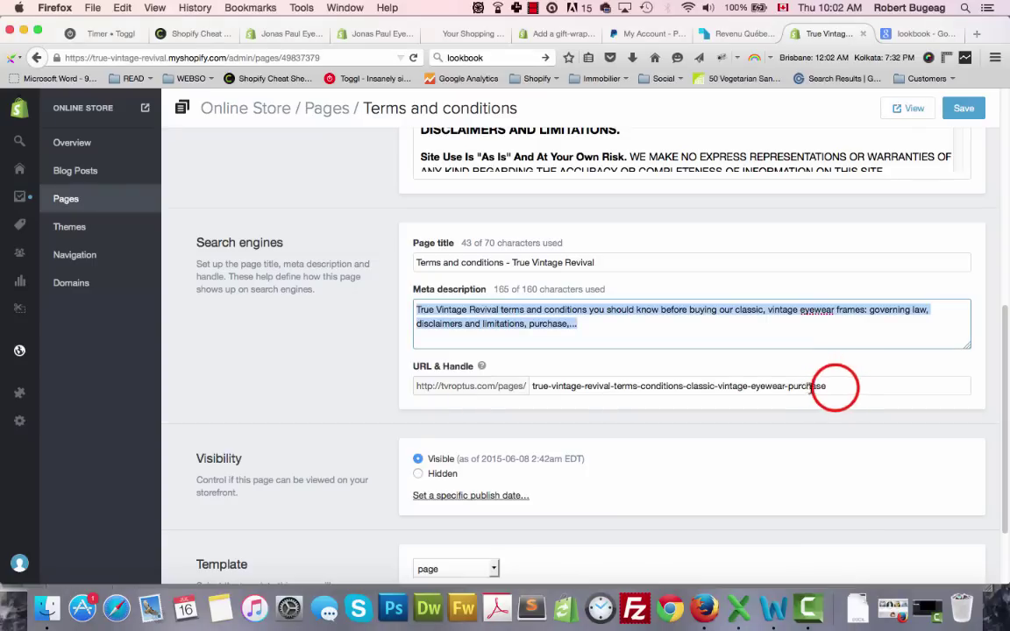
{"action": "left_click_drag", "start_coordinate": [829, 385], "coordinate": [512, 386]}
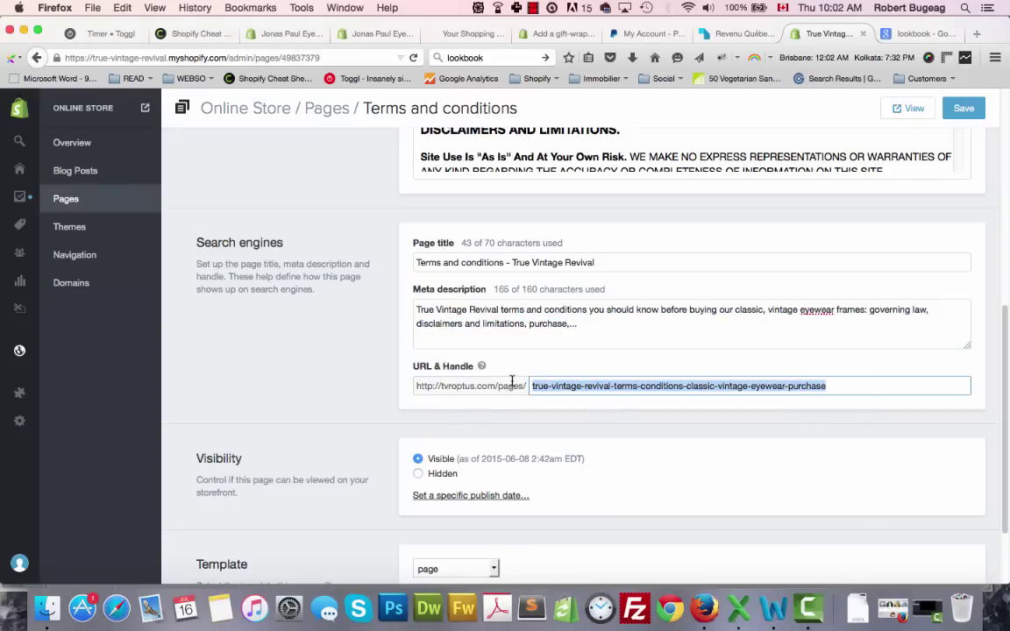
{"action": "key", "text": "super+c"}
{"action": "key", "text": "super+Tab"}
{"action": "key", "text": "super+v"}
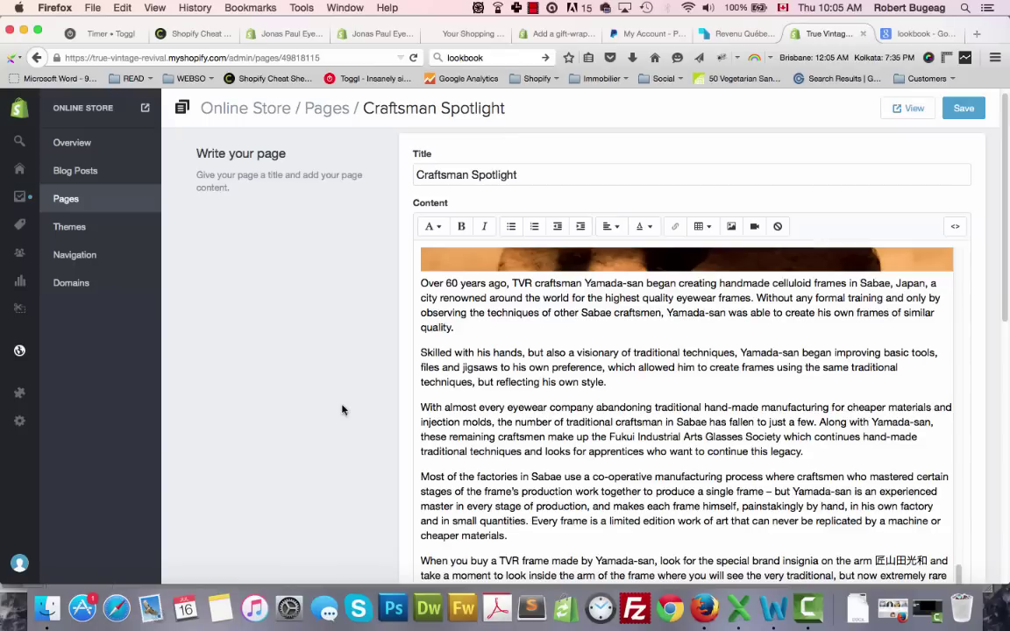
{"action": "scroll", "coordinate": [652, 385], "scroll_direction": "up", "scroll_amount": 5}
{"action": "scroll", "coordinate": [651, 389], "scroll_direction": "down", "scroll_amount": 10}
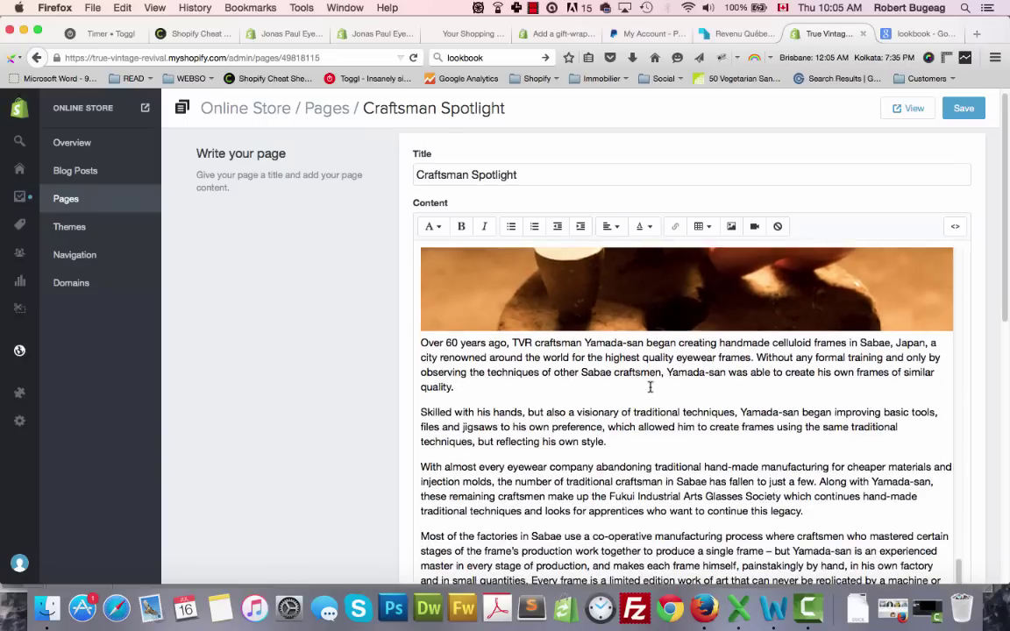
{"action": "scroll", "coordinate": [553, 455], "scroll_direction": "up", "scroll_amount": 5}
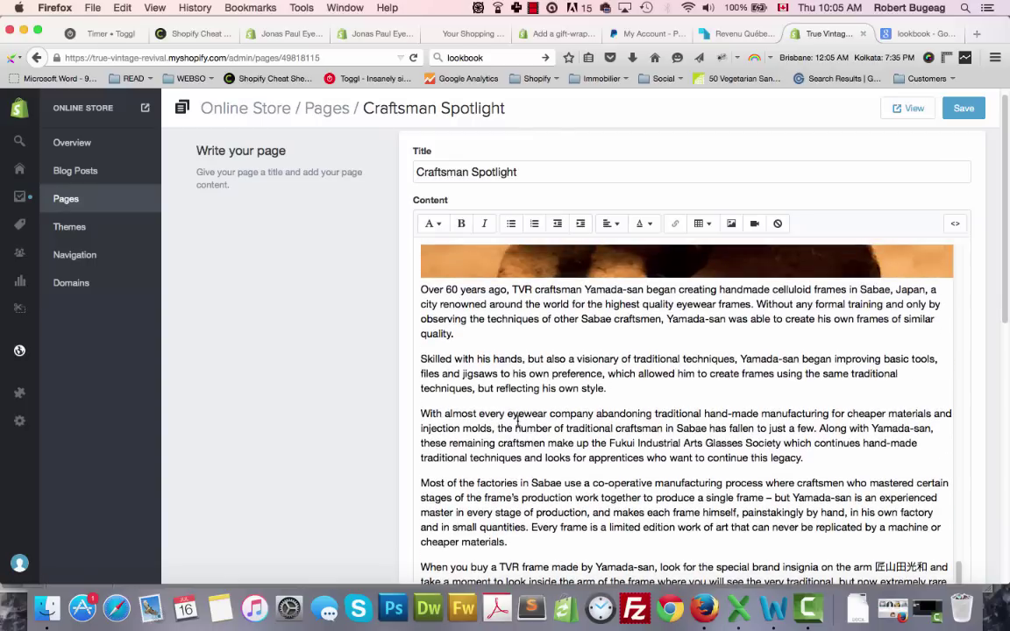
{"action": "scroll", "coordinate": [345, 397], "scroll_direction": "down", "scroll_amount": 10}
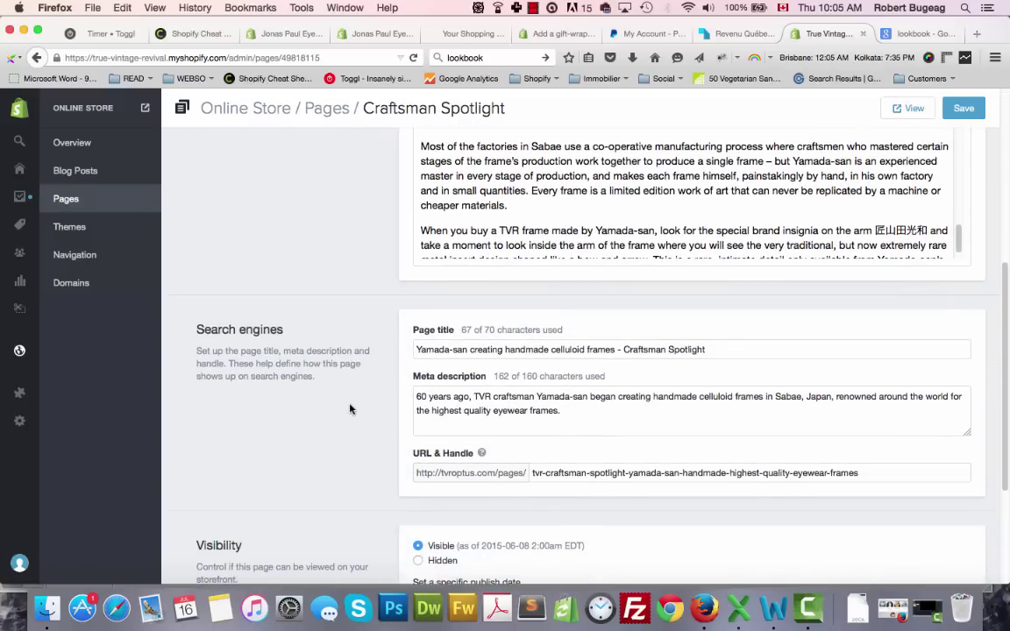
{"action": "scroll", "coordinate": [383, 315], "scroll_direction": "up", "scroll_amount": 6}
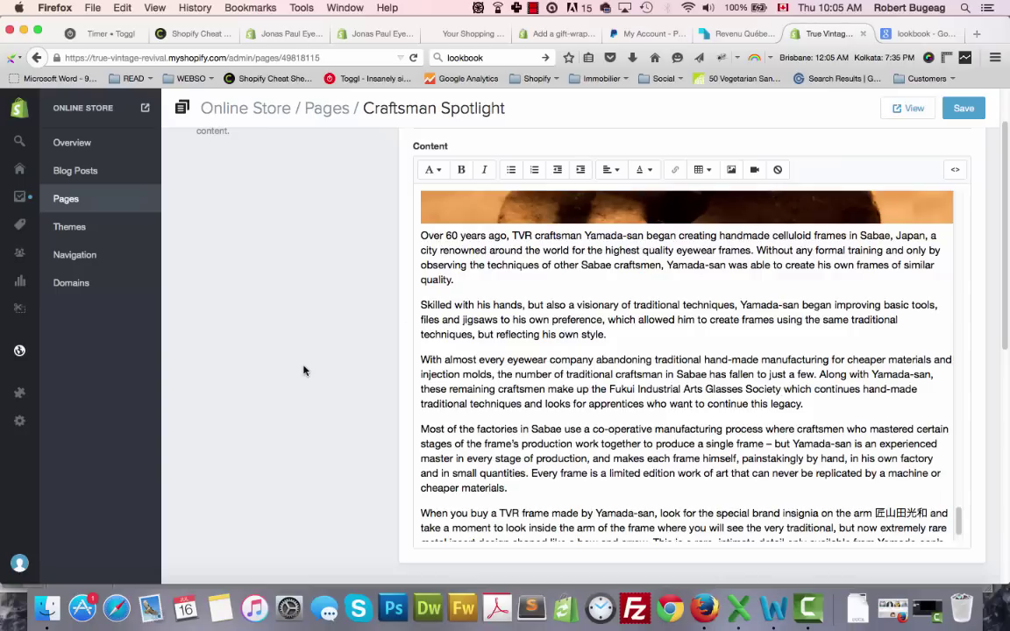
{"action": "scroll", "coordinate": [329, 404], "scroll_direction": "down", "scroll_amount": 1}
{"action": "scroll", "coordinate": [329, 403], "scroll_direction": "down", "scroll_amount": 10}
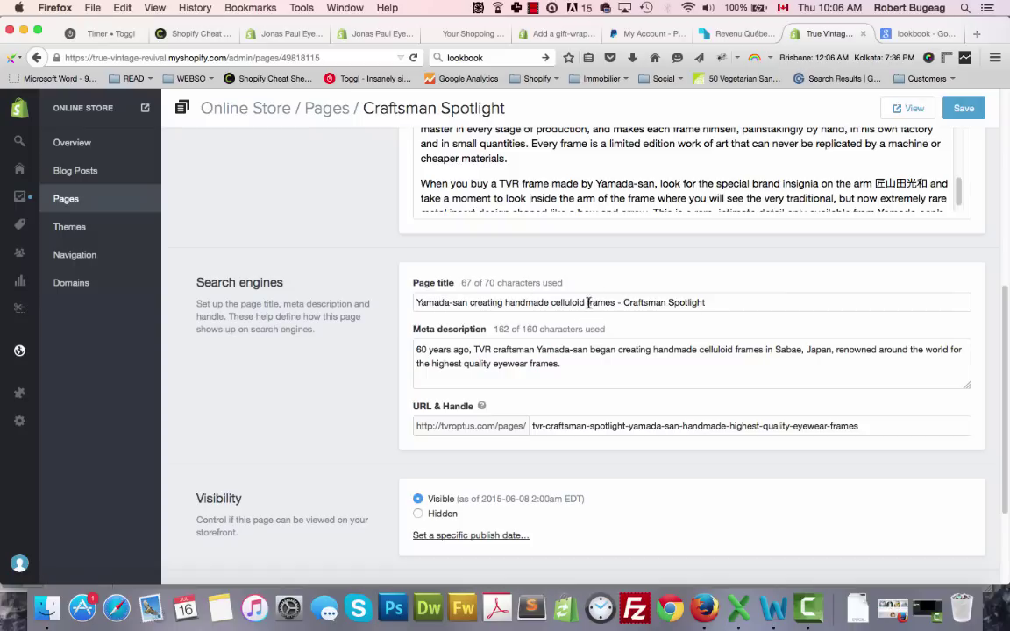
{"action": "left_click", "coordinate": [713, 303]}
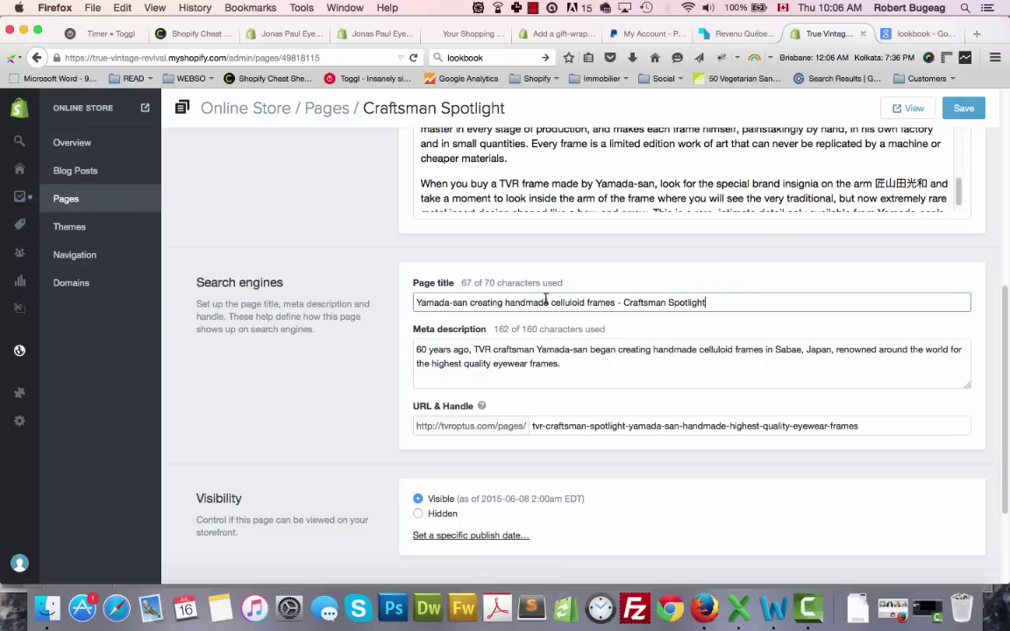
{"action": "left_click", "coordinate": [481, 285]}
{"action": "left_click_drag", "start_coordinate": [484, 283], "coordinate": [564, 286]}
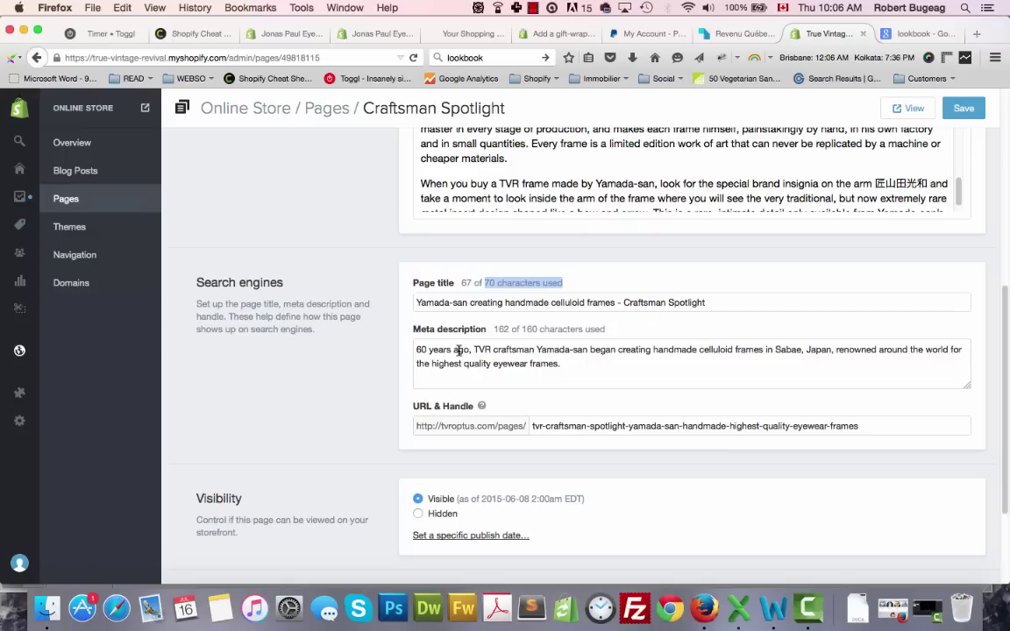
{"action": "left_click", "coordinate": [578, 364]}
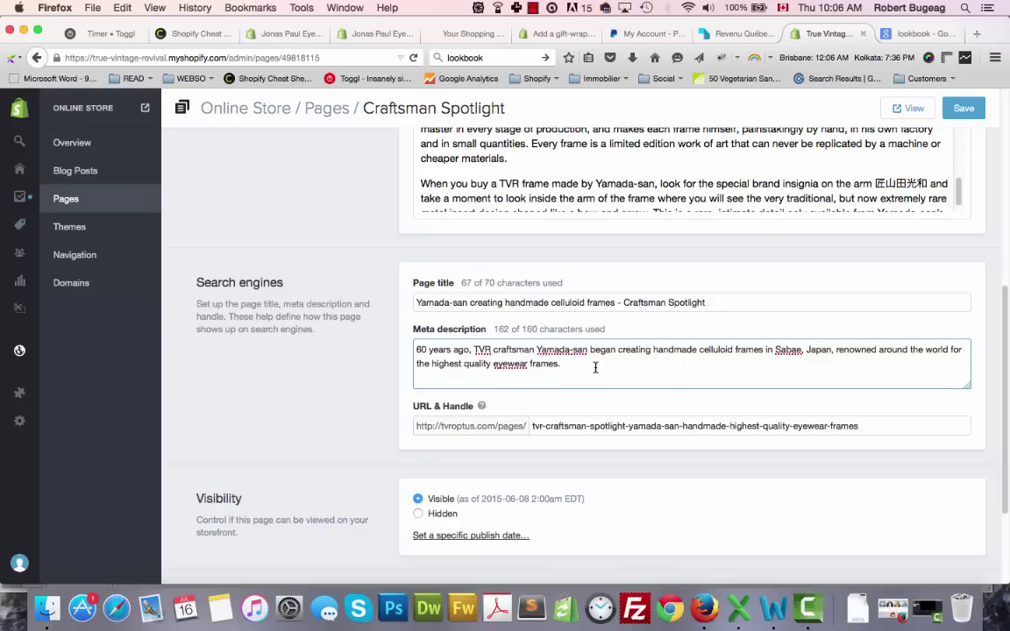
{"action": "left_click_drag", "start_coordinate": [416, 350], "coordinate": [465, 347]}
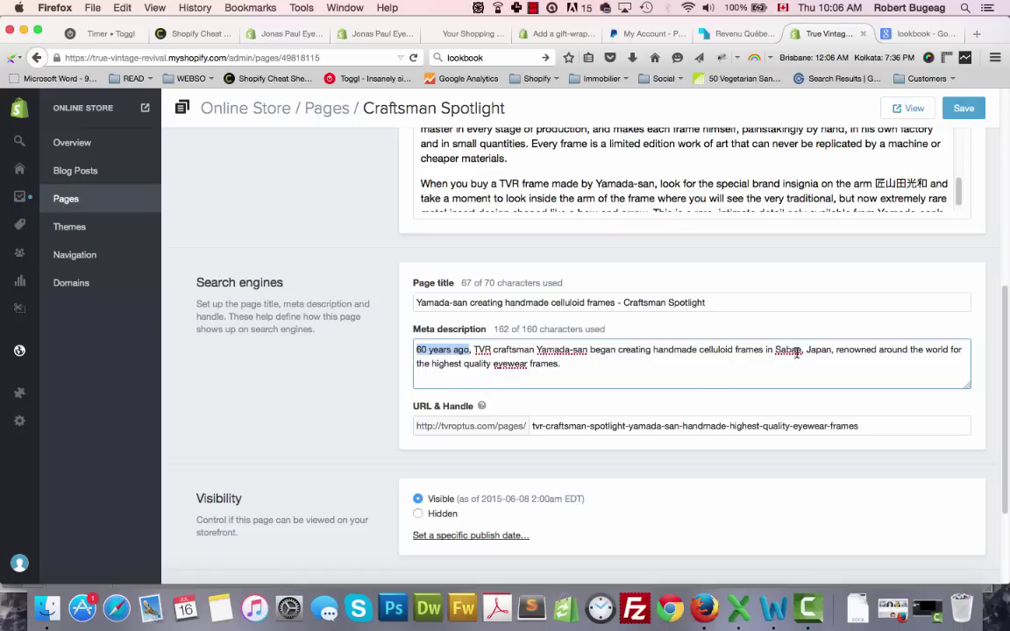
{"action": "left_click_drag", "start_coordinate": [432, 363], "coordinate": [523, 361]}
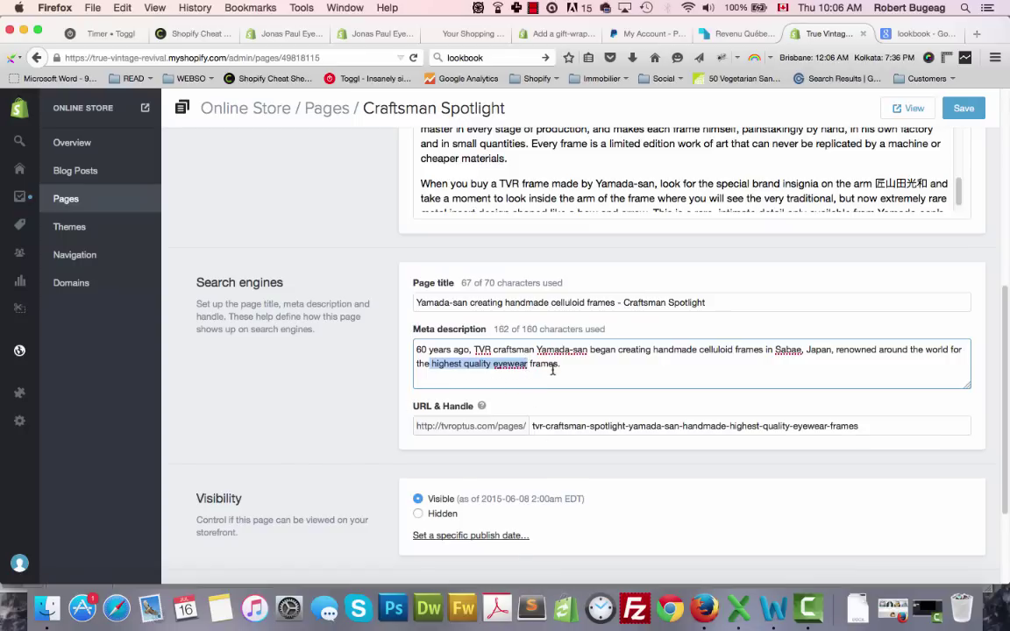
{"action": "scroll", "coordinate": [555, 386], "scroll_direction": "down", "scroll_amount": 1}
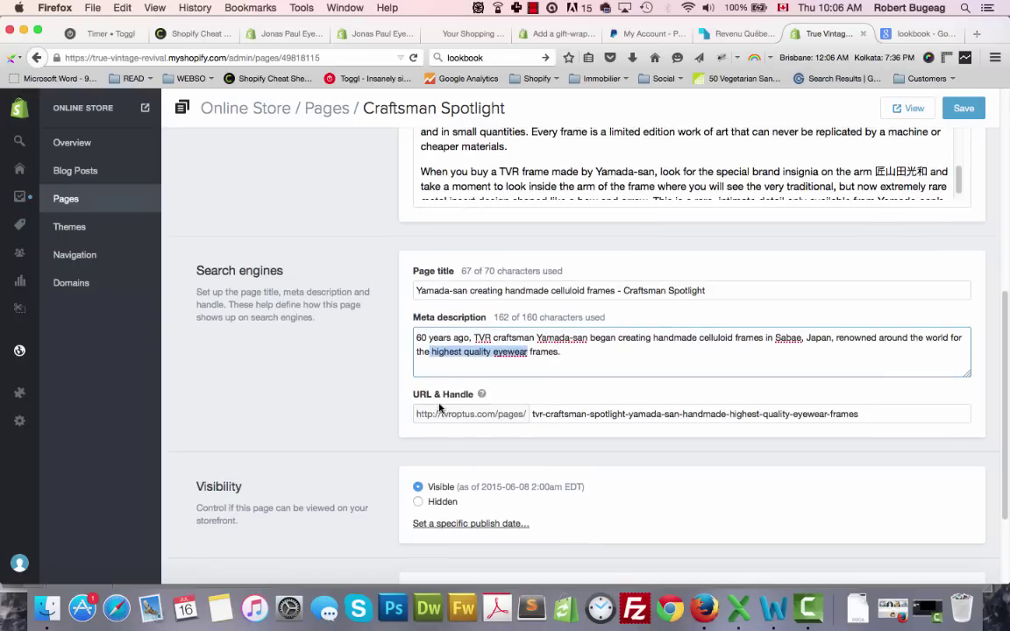
{"action": "left_click", "coordinate": [534, 414]}
{"action": "double_click", "coordinate": [534, 414]}
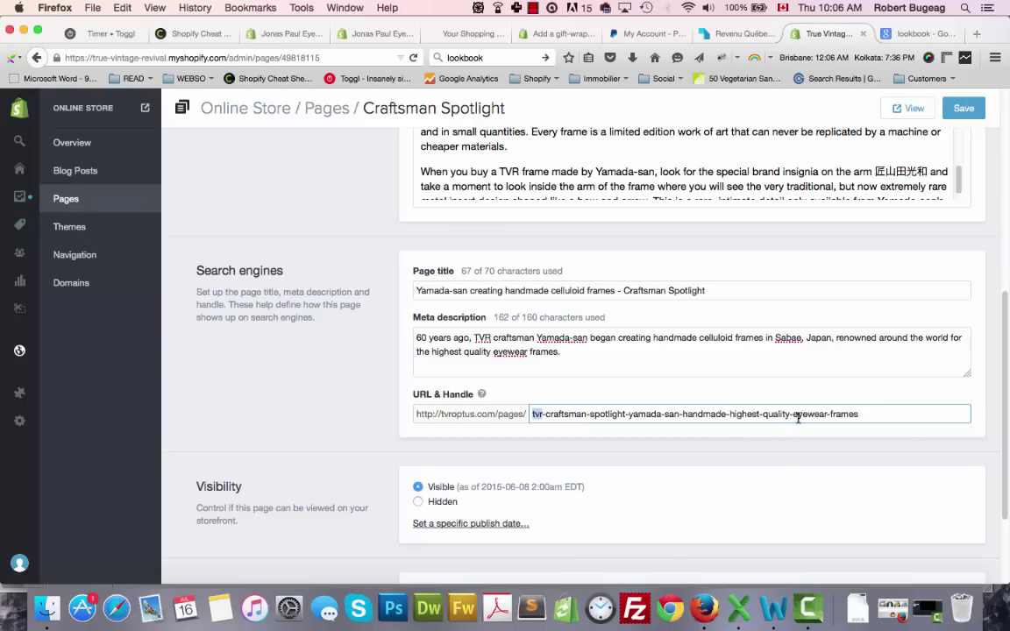
{"action": "left_click", "coordinate": [867, 414]}
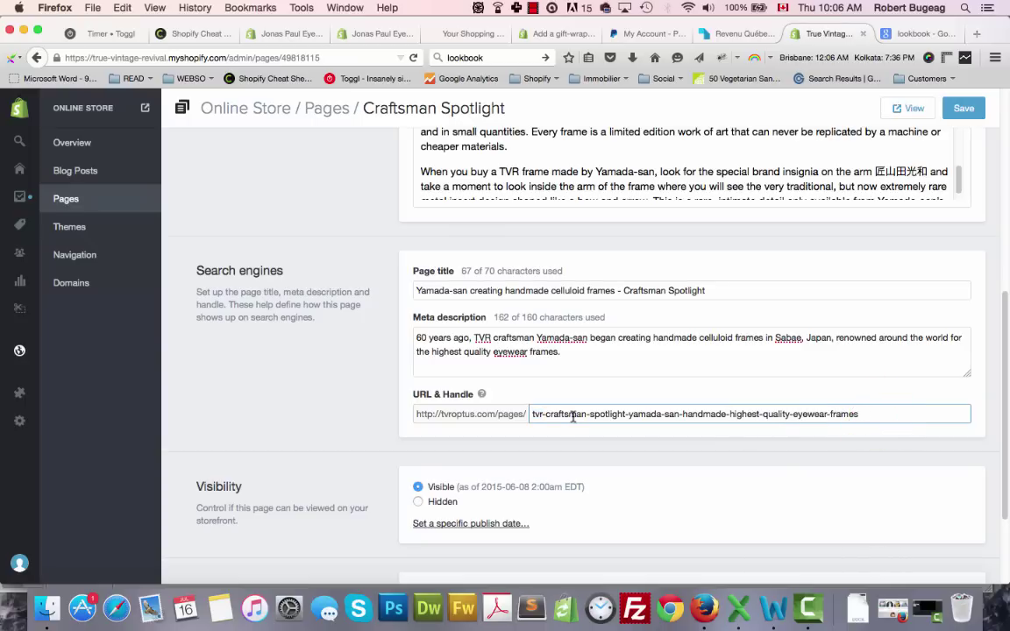